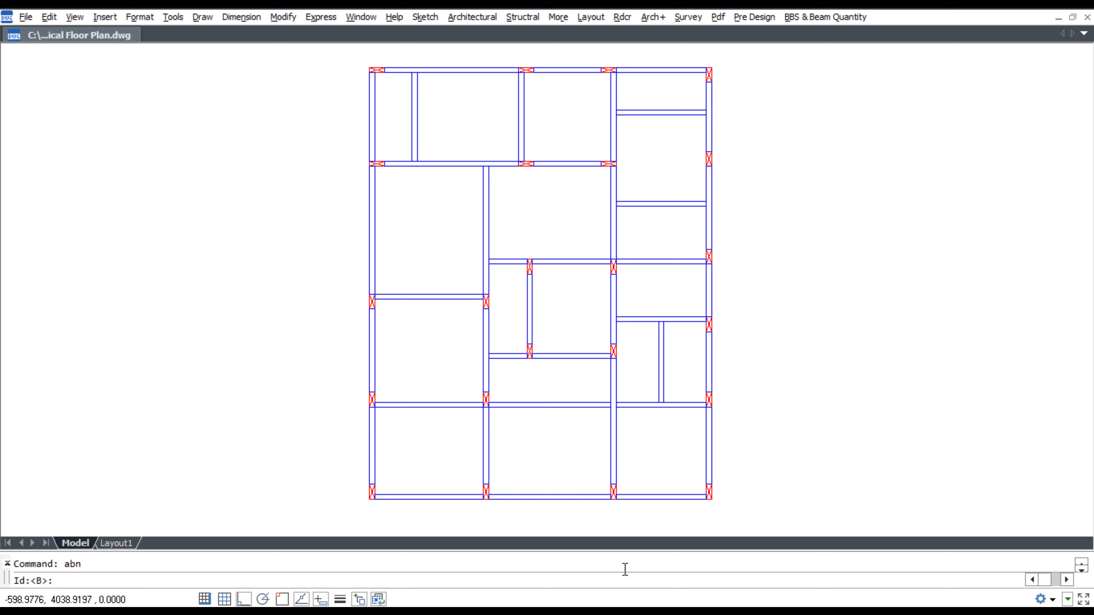
Step: Label every beam in the plan B1–B40 with prefix B, starting at 1, text height 300
{"action": "key", "text": "Return"}
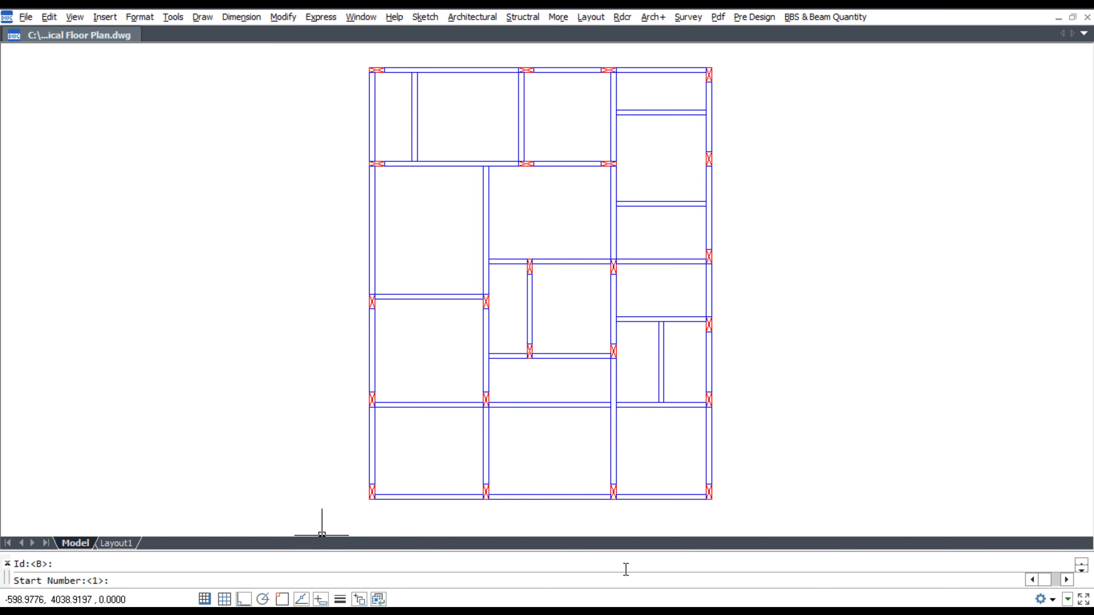
{"action": "key", "text": "Return"}
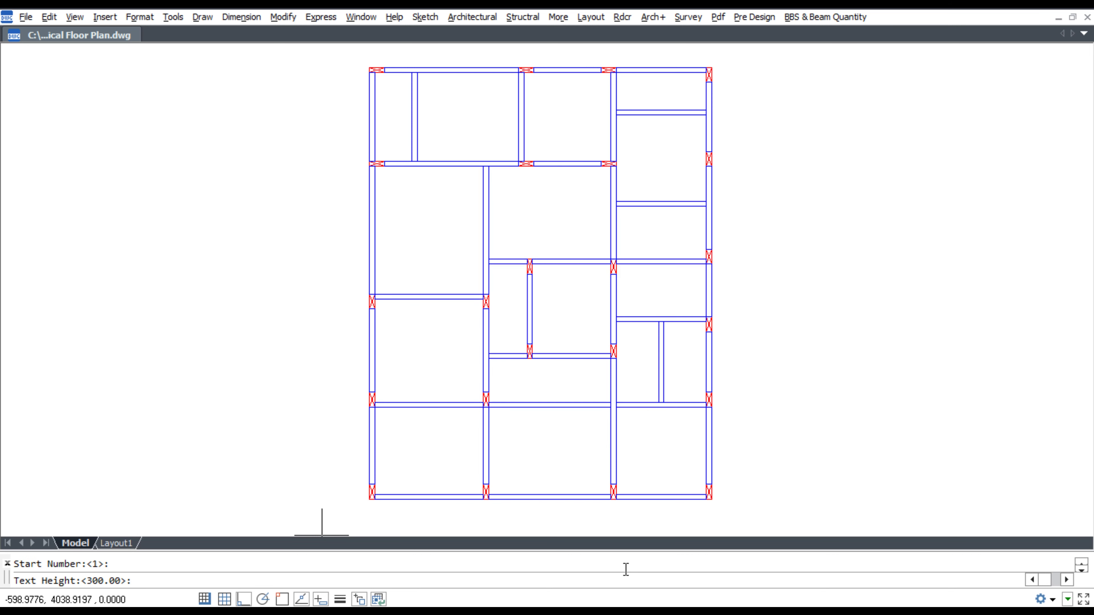
{"action": "key", "text": "Return"}
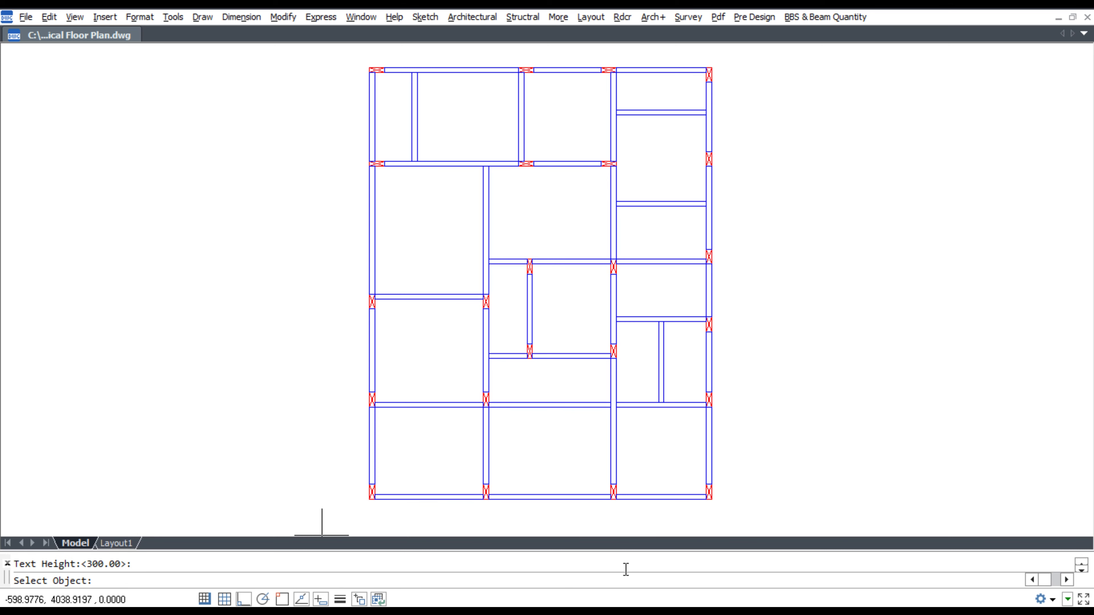
{"action": "left_click", "coordinate": [336, 54]}
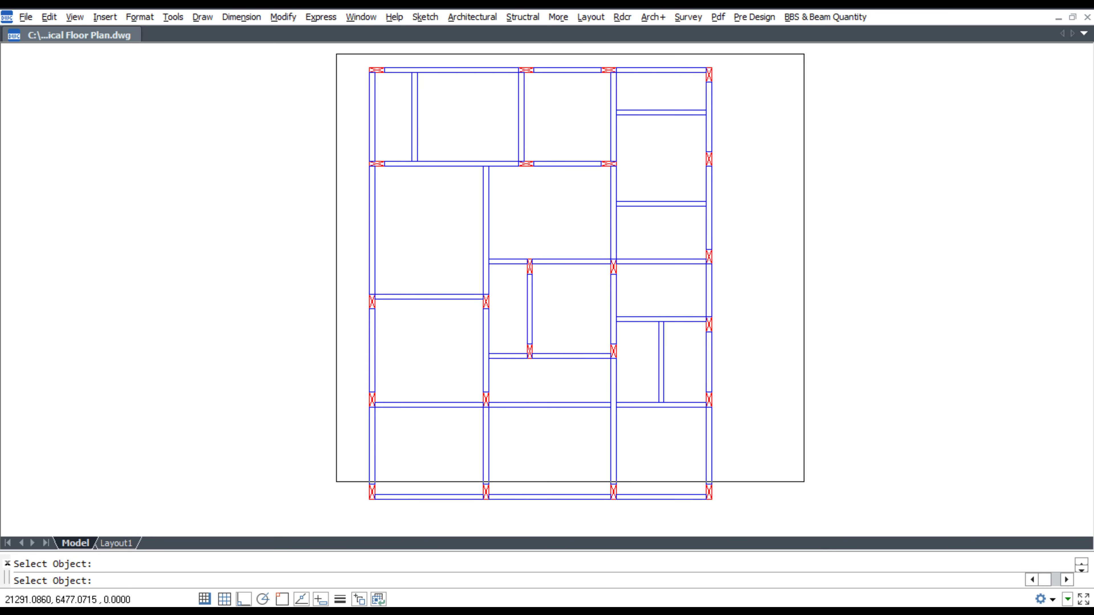
{"action": "left_click", "coordinate": [818, 519]}
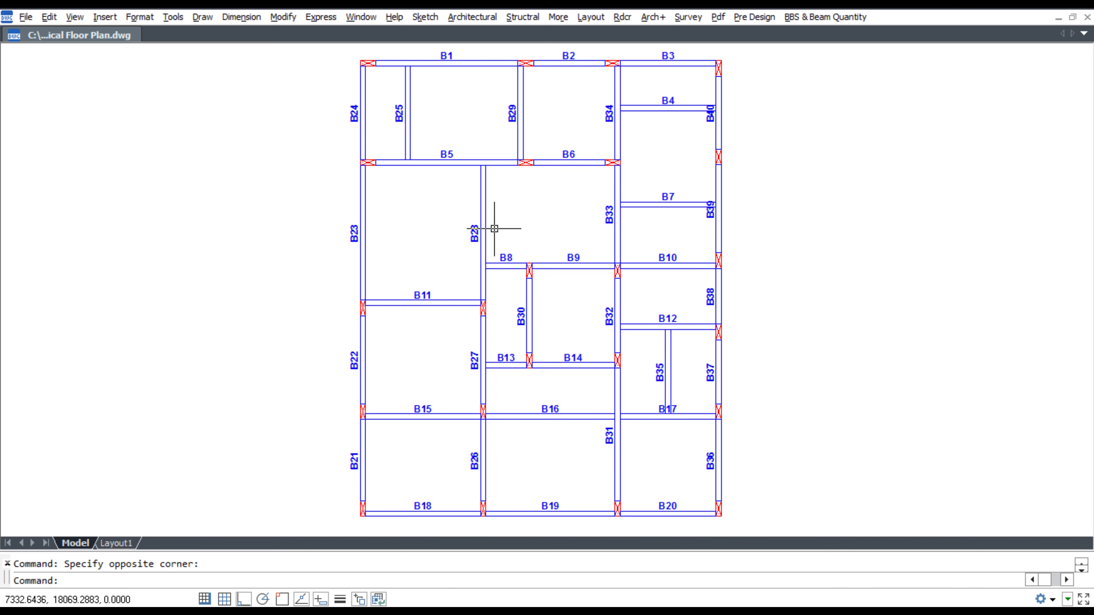
Step: Add 230X450 size labels at text height 300 beneath all 40 beam numbers
{"action": "left_click", "coordinate": [754, 17]}
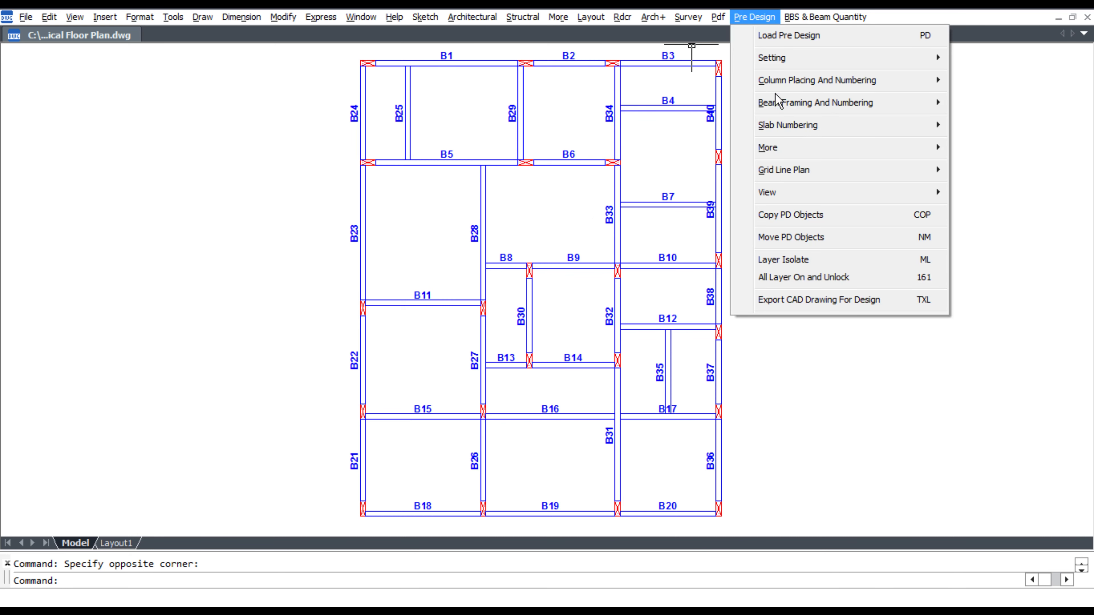
{"action": "mouse_move", "coordinate": [779, 111]}
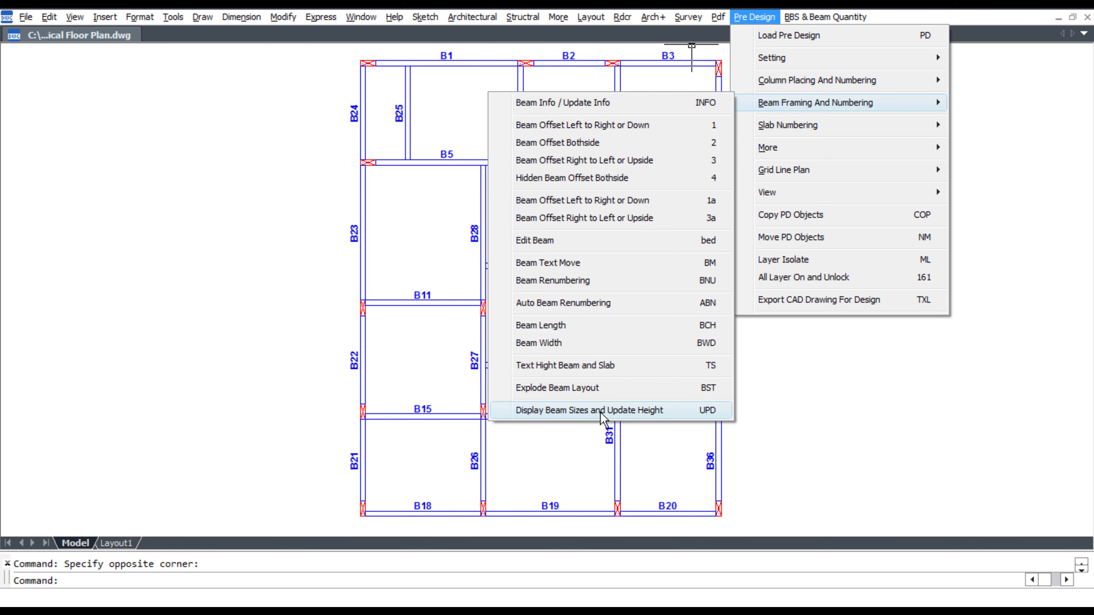
{"action": "left_click", "coordinate": [702, 410]}
{"action": "left_click", "coordinate": [761, 526]}
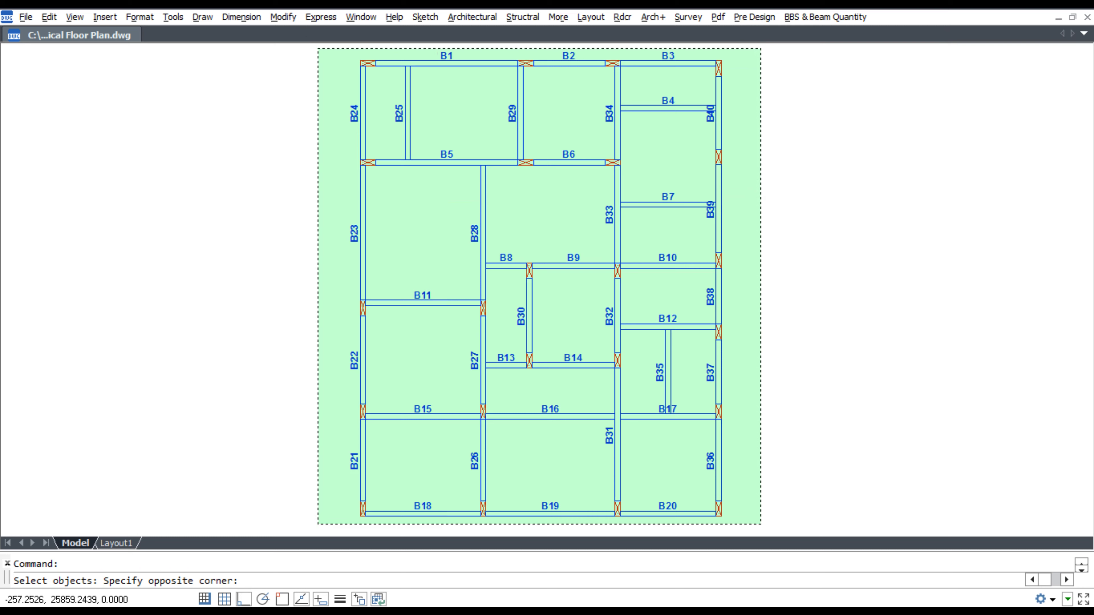
{"action": "left_click", "coordinate": [310, 41]}
{"action": "key", "text": "Return"}
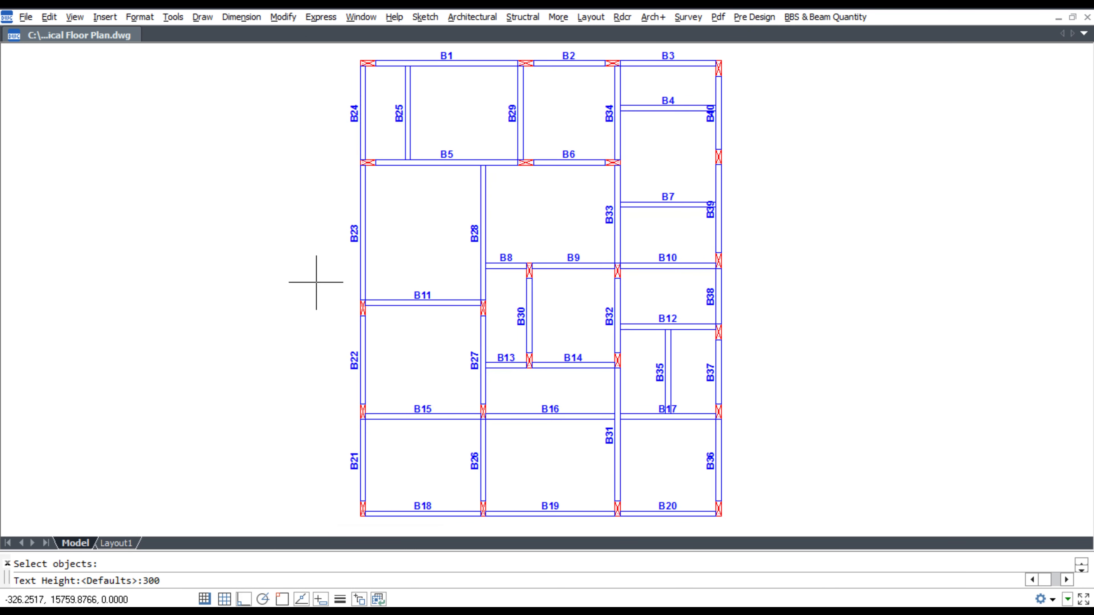
{"action": "type", "text": "300"}
{"action": "key", "text": "Return"}
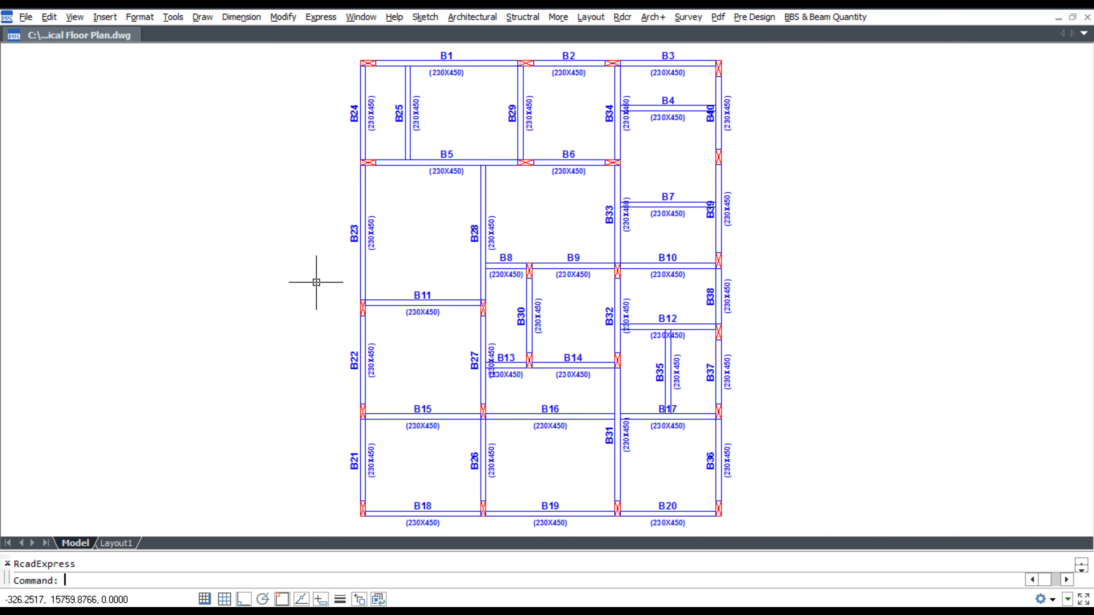
Step: Resize beams B2, B5 and B6 to 230 wide by 600 deep
{"action": "scroll", "coordinate": [316, 282], "scroll_direction": "up", "scroll_amount": 3}
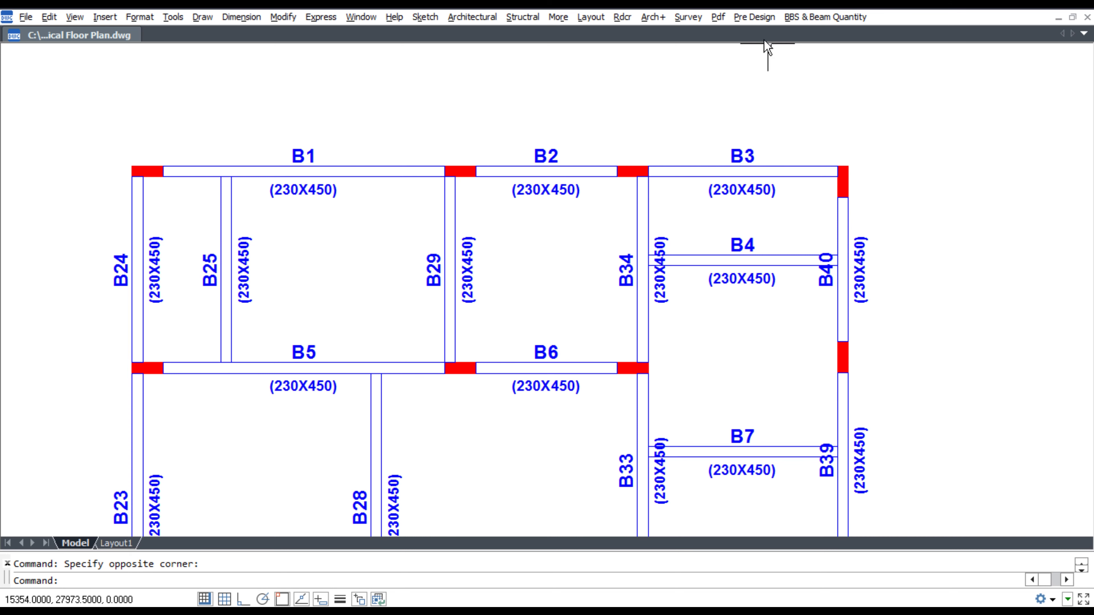
{"action": "left_click", "coordinate": [753, 17]}
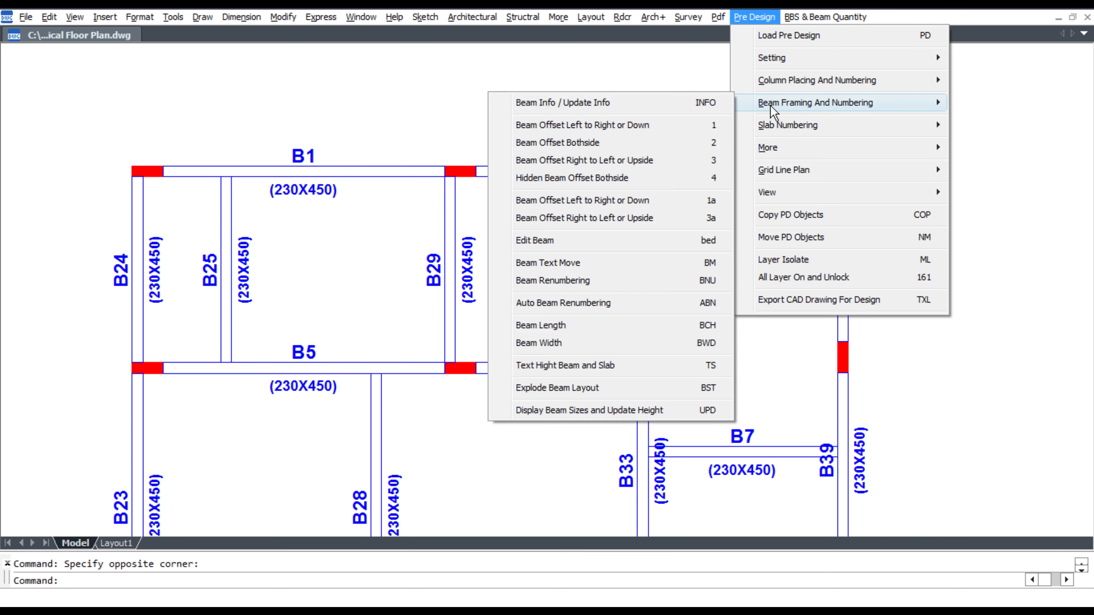
{"action": "left_click", "coordinate": [623, 343]}
{"action": "left_click", "coordinate": [572, 132]}
{"action": "left_click", "coordinate": [543, 190]}
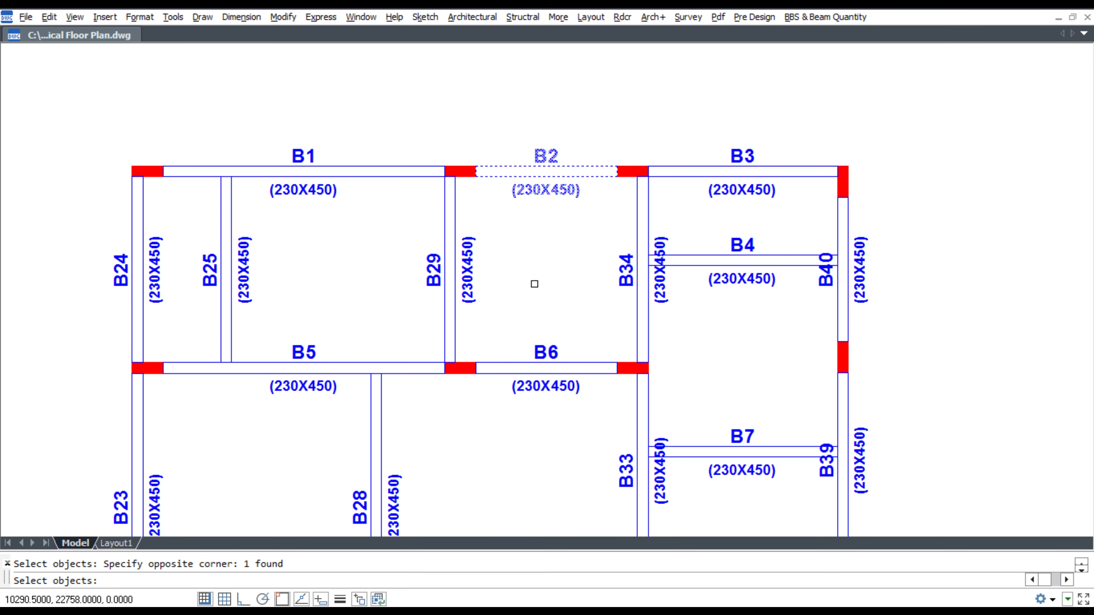
{"action": "left_click", "coordinate": [537, 271]}
{"action": "left_click", "coordinate": [388, 300]}
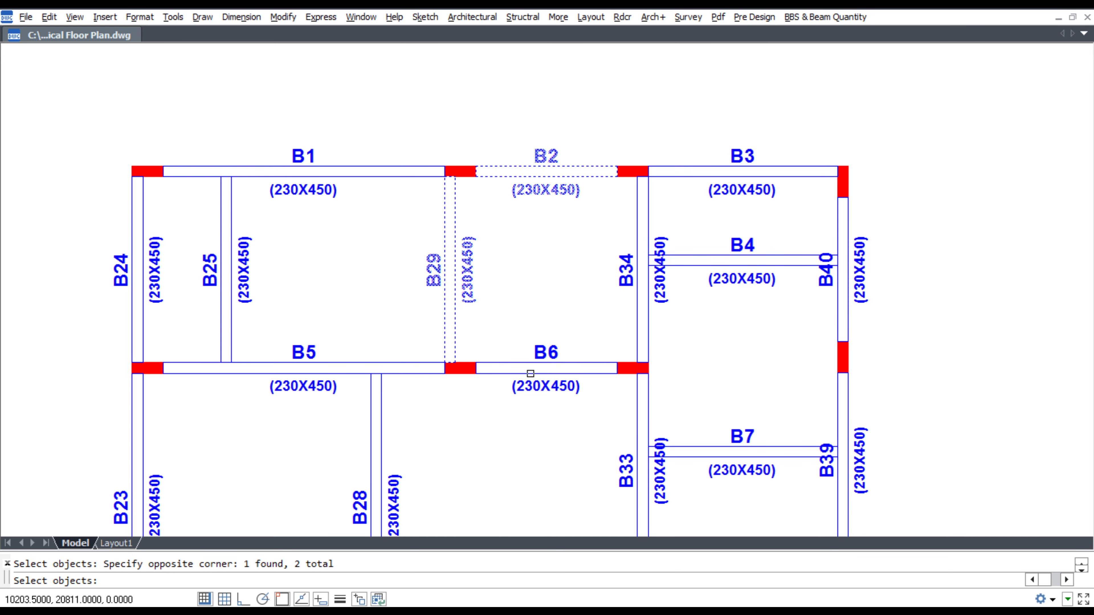
{"action": "left_click", "coordinate": [534, 337]}
{"action": "left_click", "coordinate": [530, 390]}
{"action": "left_click", "coordinate": [367, 347]}
{"action": "left_click", "coordinate": [330, 369]}
{"action": "key", "text": "Return"}
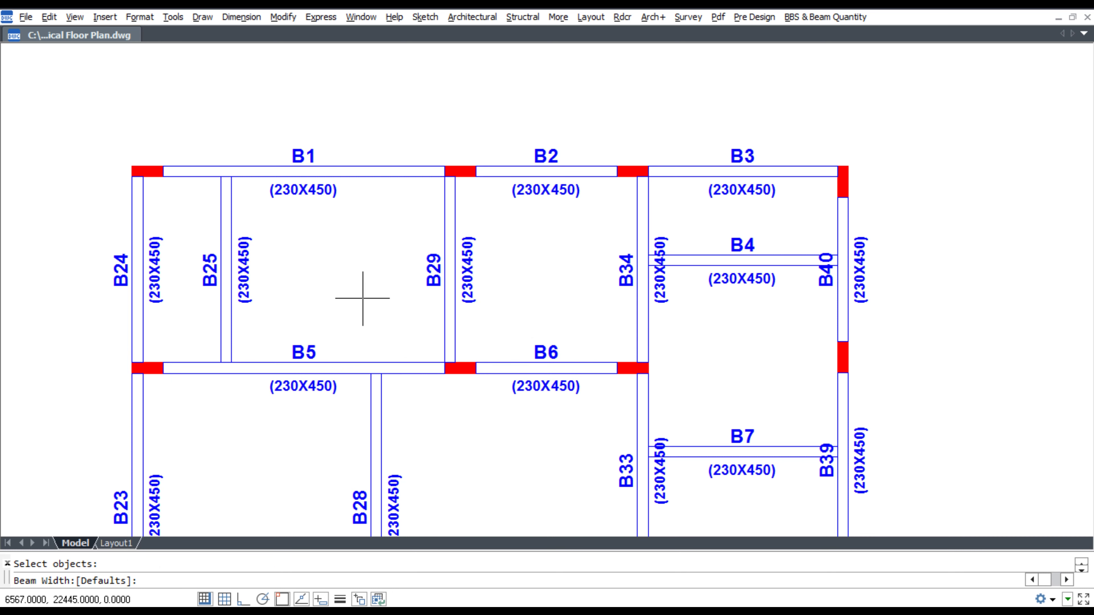
{"action": "key", "text": "Return"}
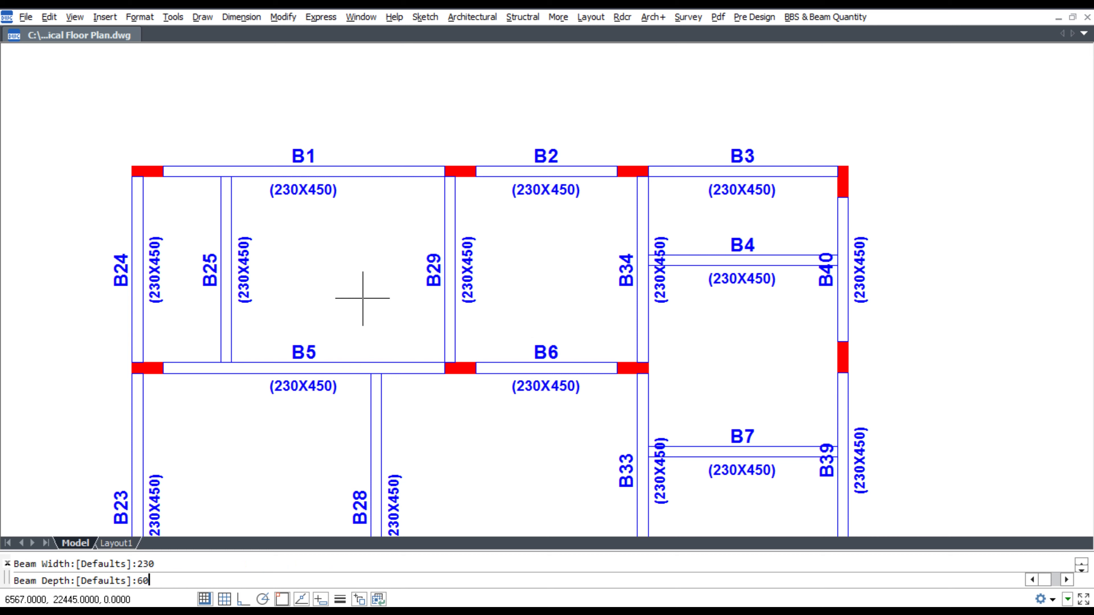
{"action": "key", "text": "Return"}
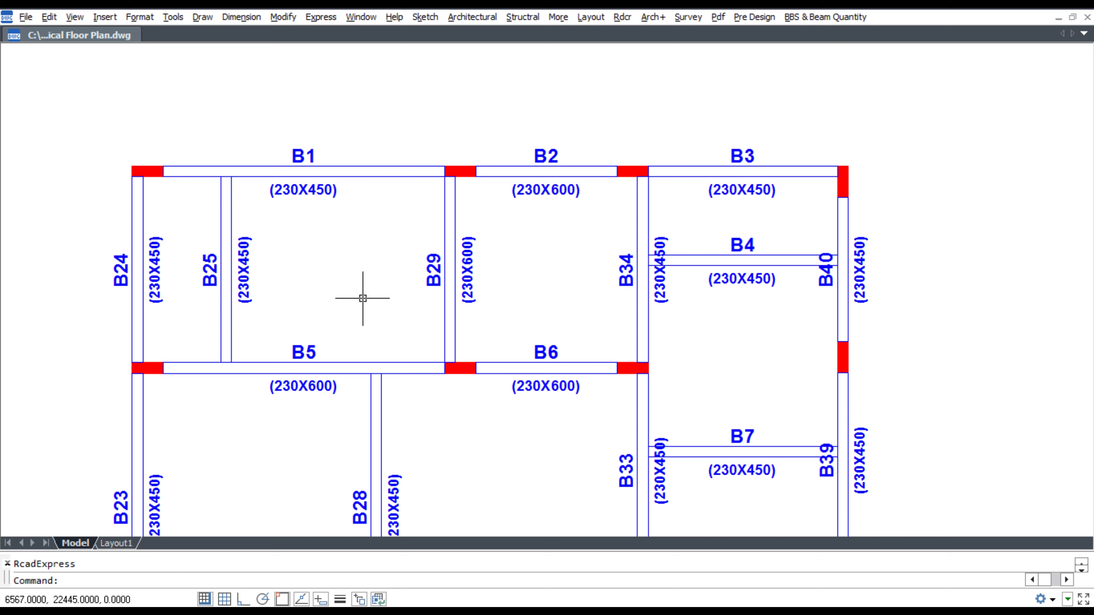
Step: Resize beam B29 to 150 wide by 450 deep
{"action": "key", "text": "Return"}
{"action": "left_click", "coordinate": [498, 269]}
{"action": "left_click", "coordinate": [398, 278]}
{"action": "key", "text": "Return"}
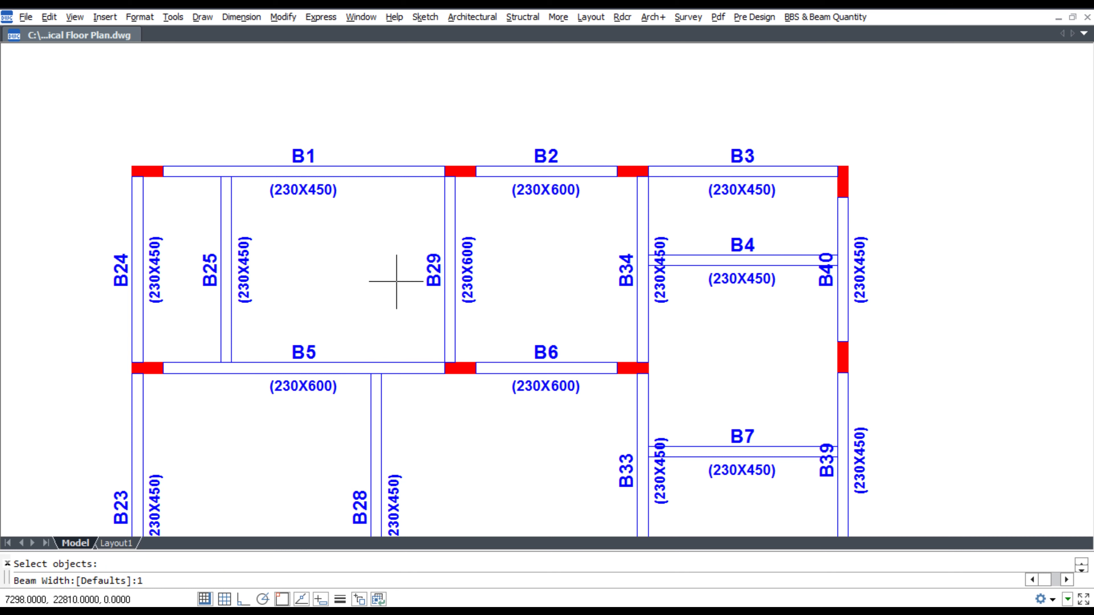
{"action": "key", "text": "Return"}
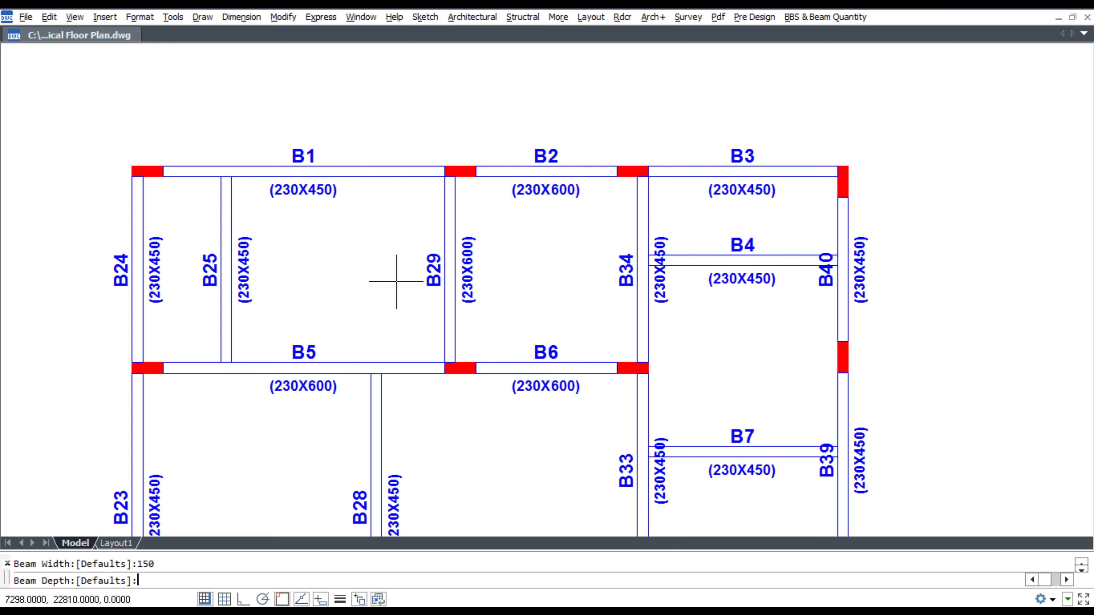
{"action": "type", "text": "450"}
{"action": "key", "text": "Return"}
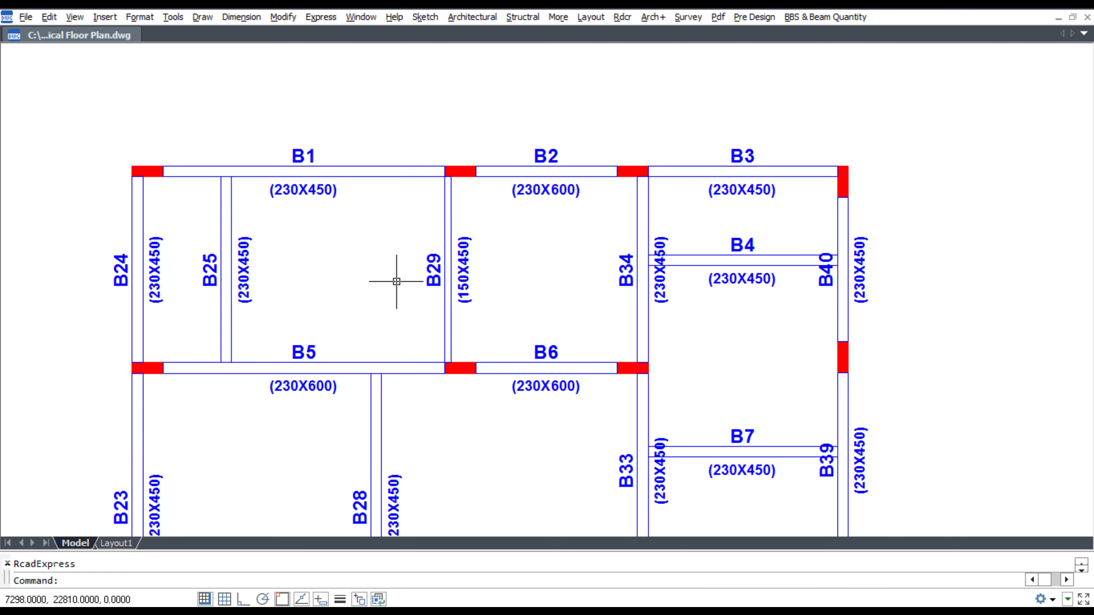
{"action": "type", "text": "sn"}
{"action": "key", "text": "Return"}
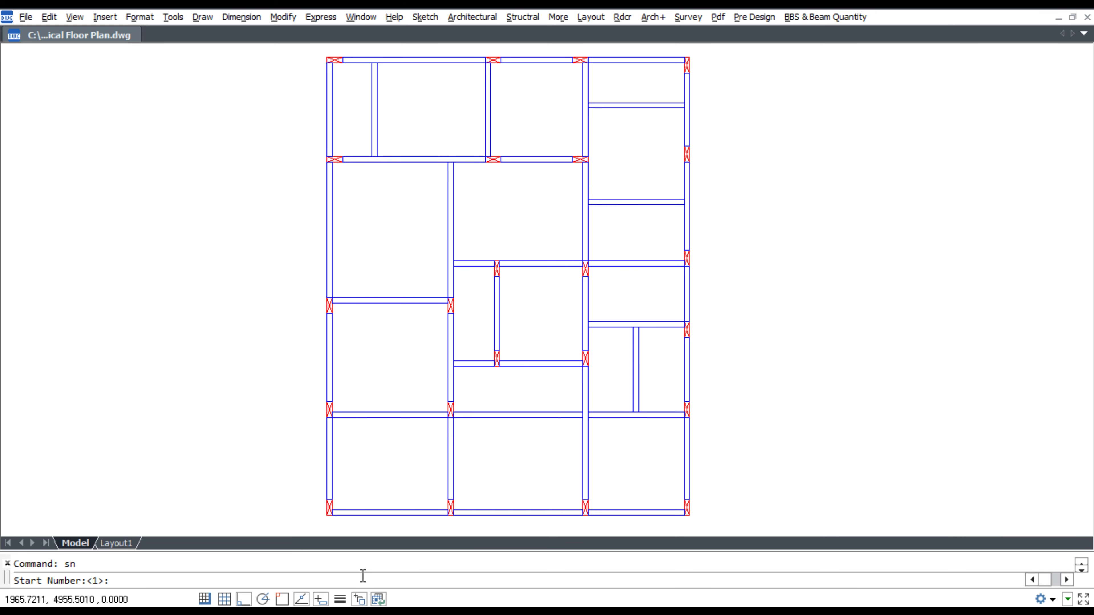
Step: Number the slab panels from S1 by picking inside each room, then save
{"action": "key", "text": "Return"}
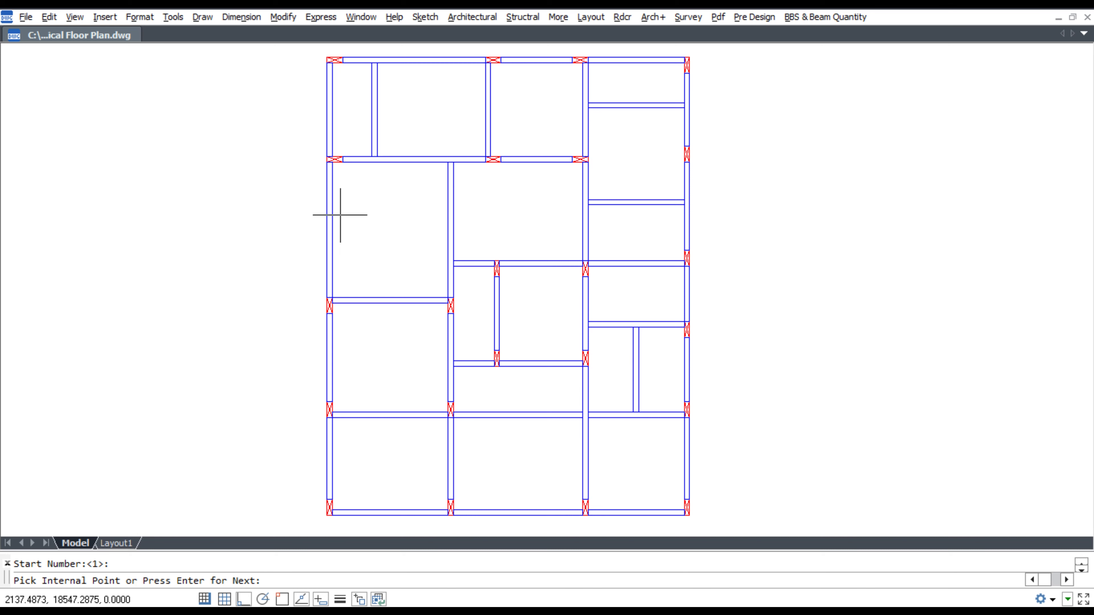
{"action": "left_click", "coordinate": [355, 117]}
{"action": "left_click", "coordinate": [450, 114]}
{"action": "left_click", "coordinate": [532, 111]}
{"action": "left_click", "coordinate": [636, 84]}
{"action": "left_click", "coordinate": [637, 126]}
{"action": "left_click", "coordinate": [501, 228]}
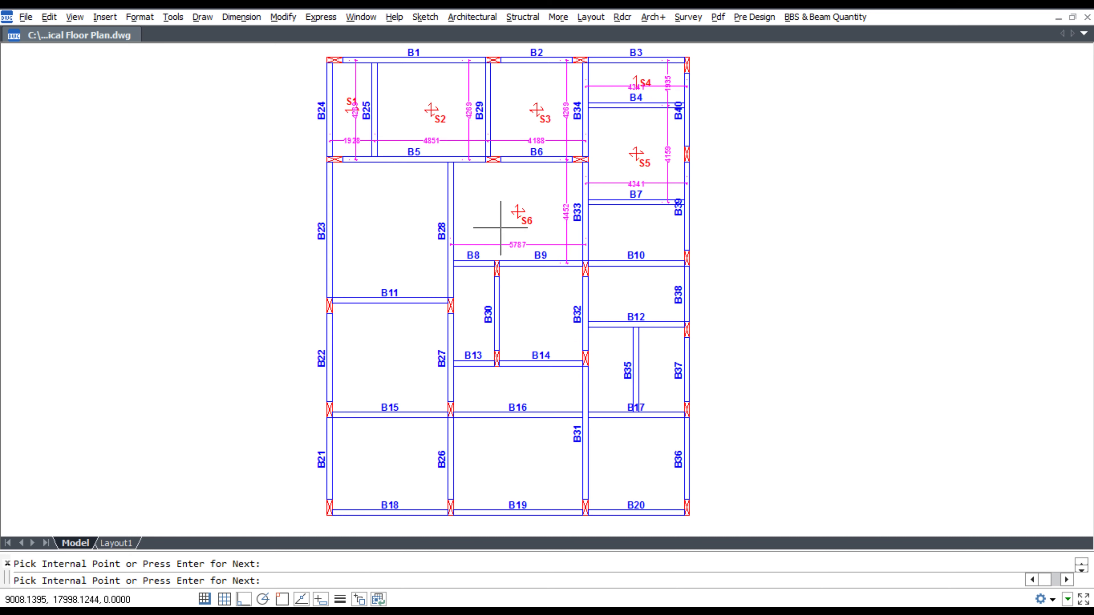
{"action": "left_click", "coordinate": [389, 208]}
{"action": "key", "text": "ctrl+s"}
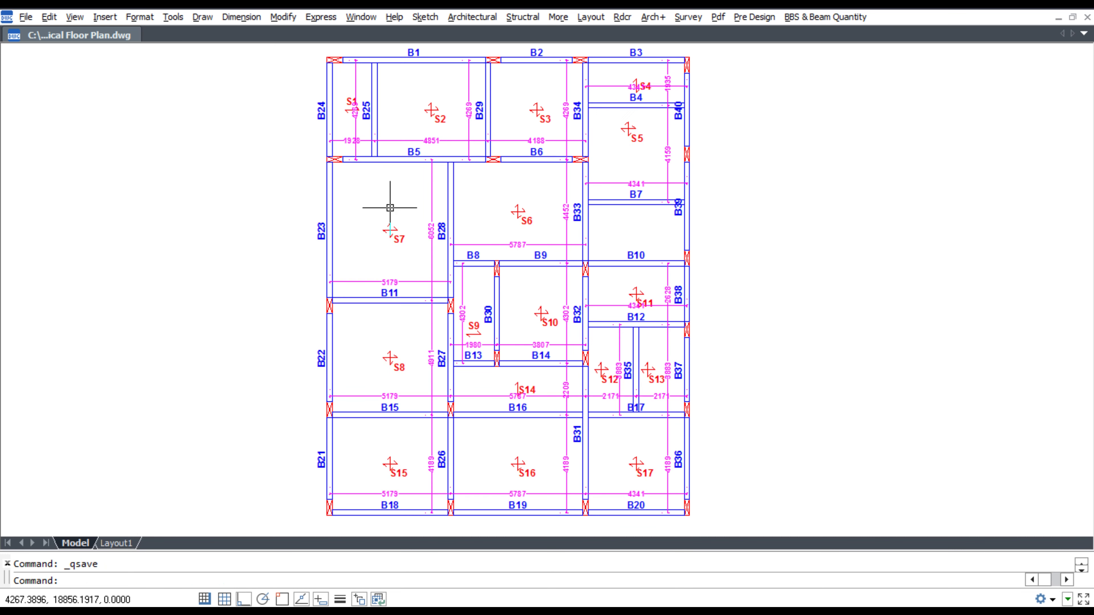
Step: Refresh the slab dimensions with SDM1 across the whole plan
{"action": "type", "text": "sdm1"}
{"action": "key", "text": "Return"}
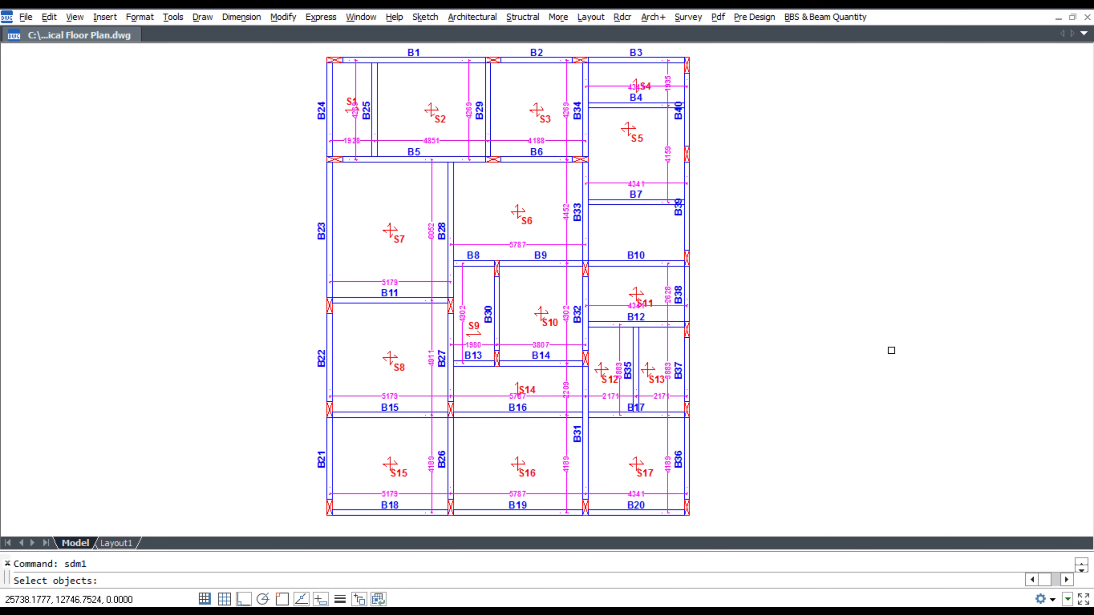
{"action": "left_click", "coordinate": [721, 522]}
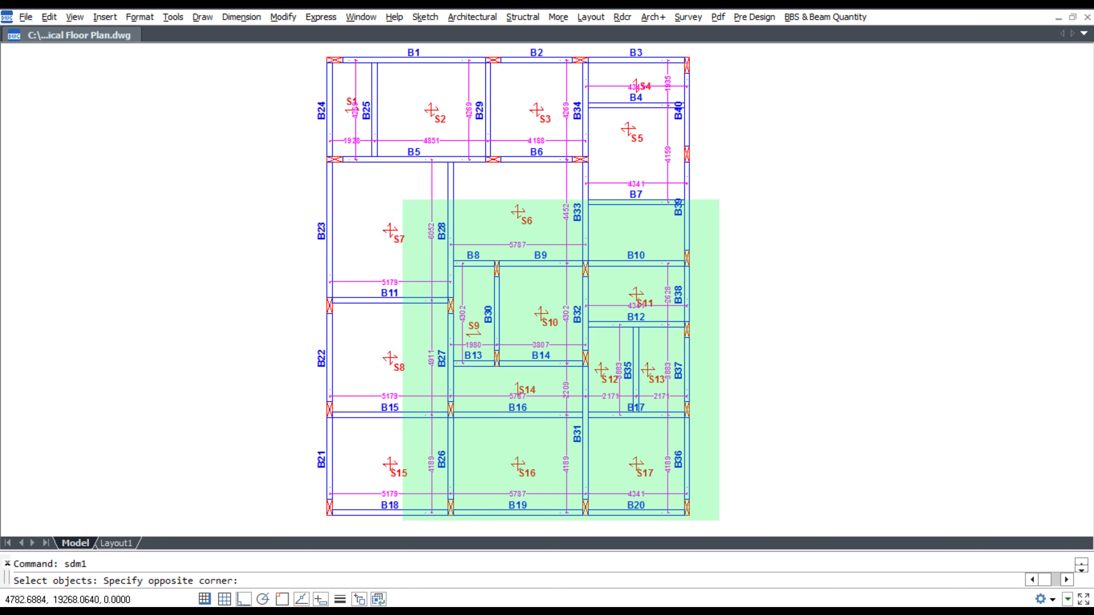
{"action": "left_click", "coordinate": [302, 45]}
{"action": "key", "text": "Return"}
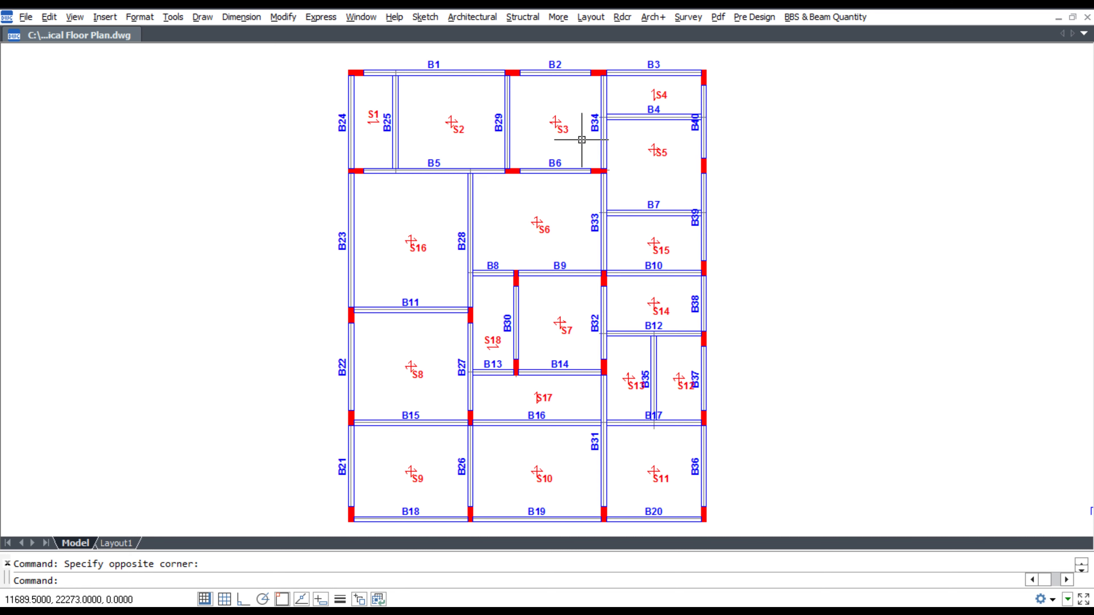
Step: Auto-renumber all slabs row by row as S1–S18 with the default start number and text height
{"action": "left_click", "coordinate": [758, 17]}
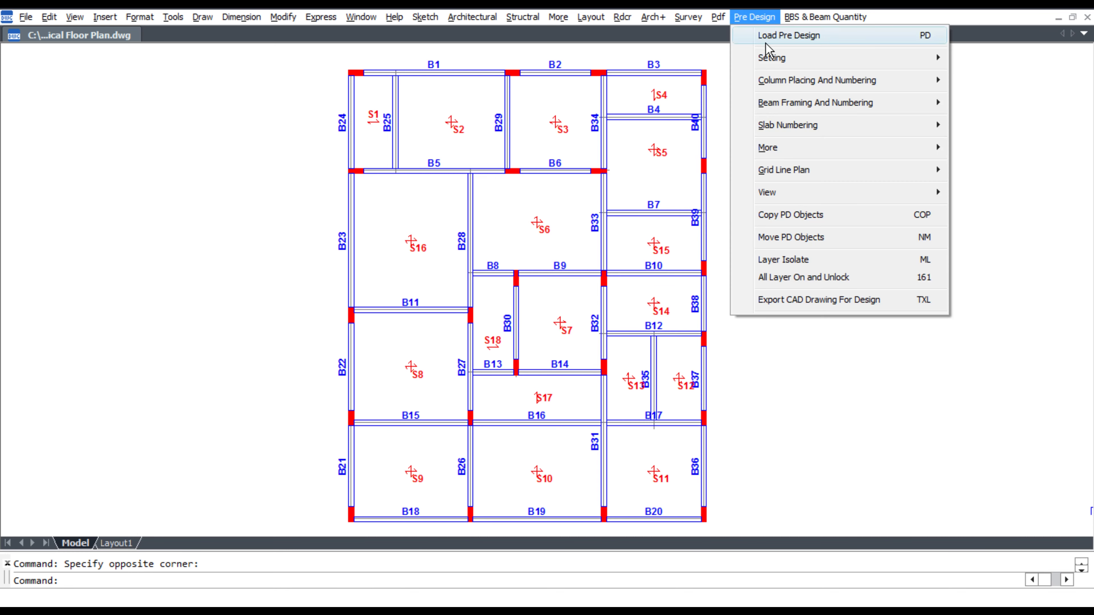
{"action": "mouse_move", "coordinate": [784, 126]}
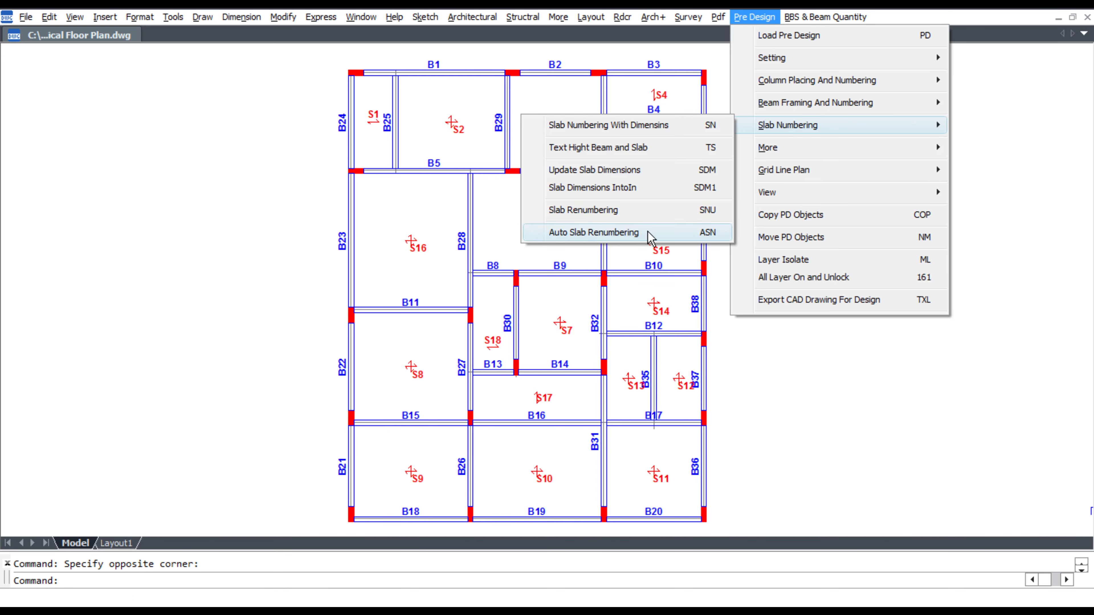
{"action": "left_click", "coordinate": [691, 234]}
{"action": "key", "text": "Return"}
{"action": "key", "text": "Return"}
{"action": "left_click", "coordinate": [315, 55]}
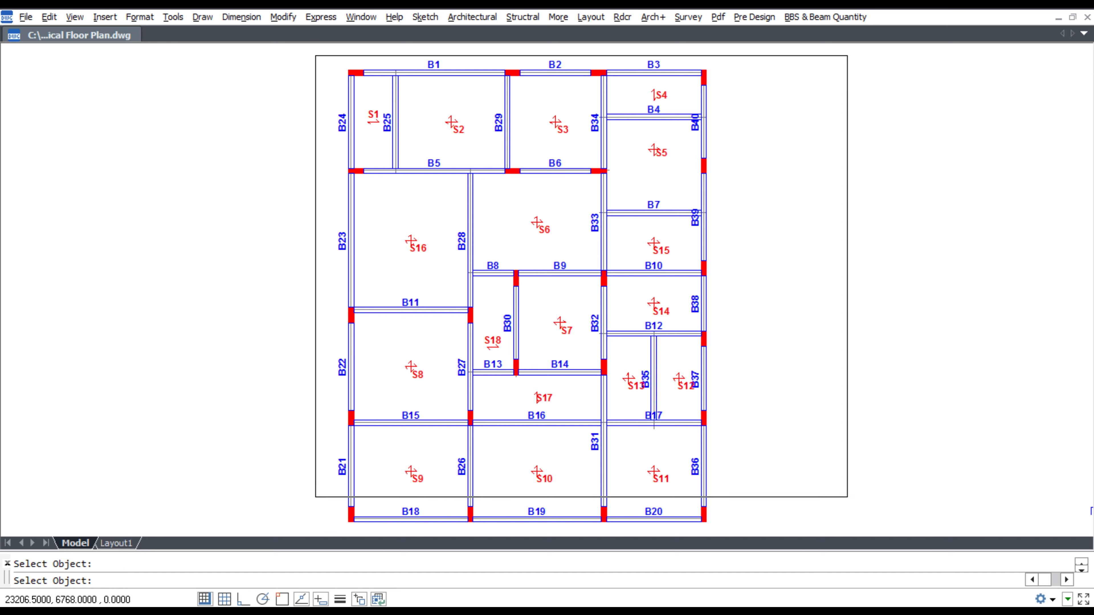
{"action": "left_click", "coordinate": [841, 522]}
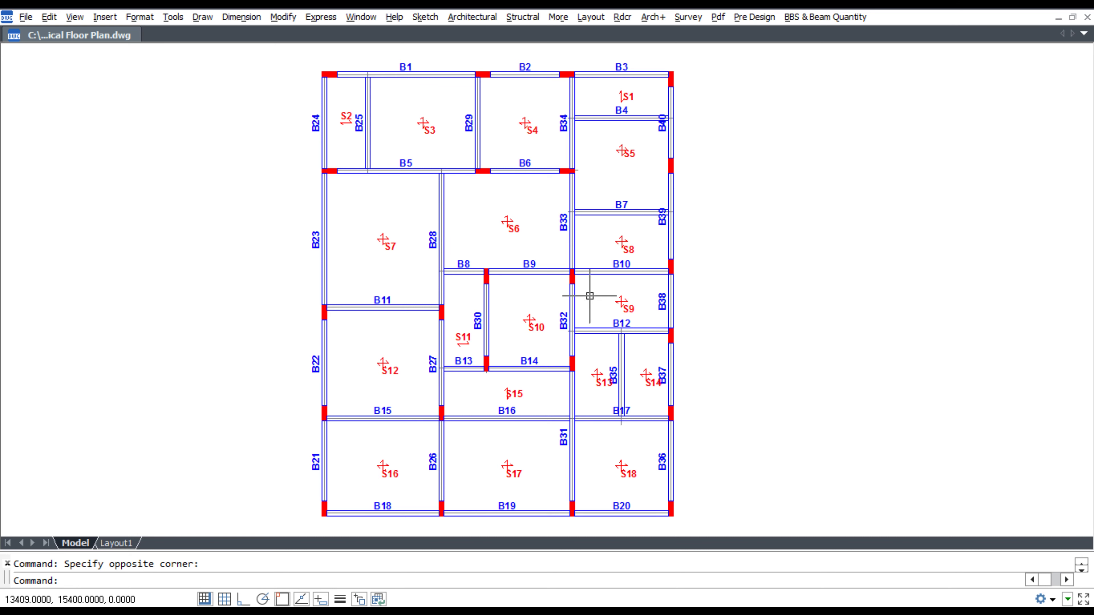
{"action": "left_click", "coordinate": [751, 17]}
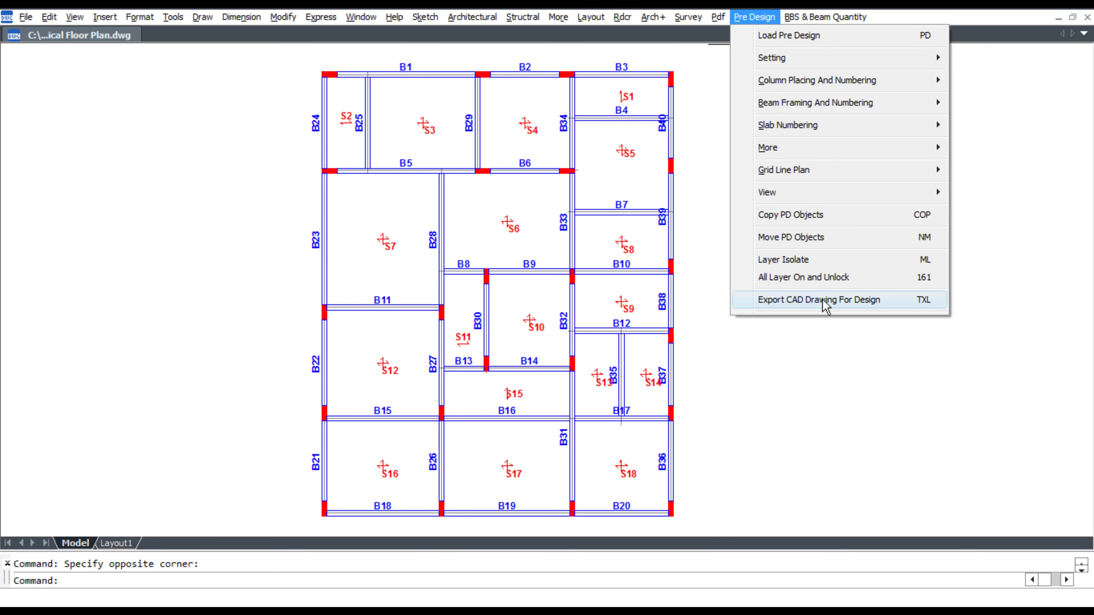
Step: Export the whole plan for design as test123 with floor level 1 and beam Id B
{"action": "left_click", "coordinate": [898, 302]}
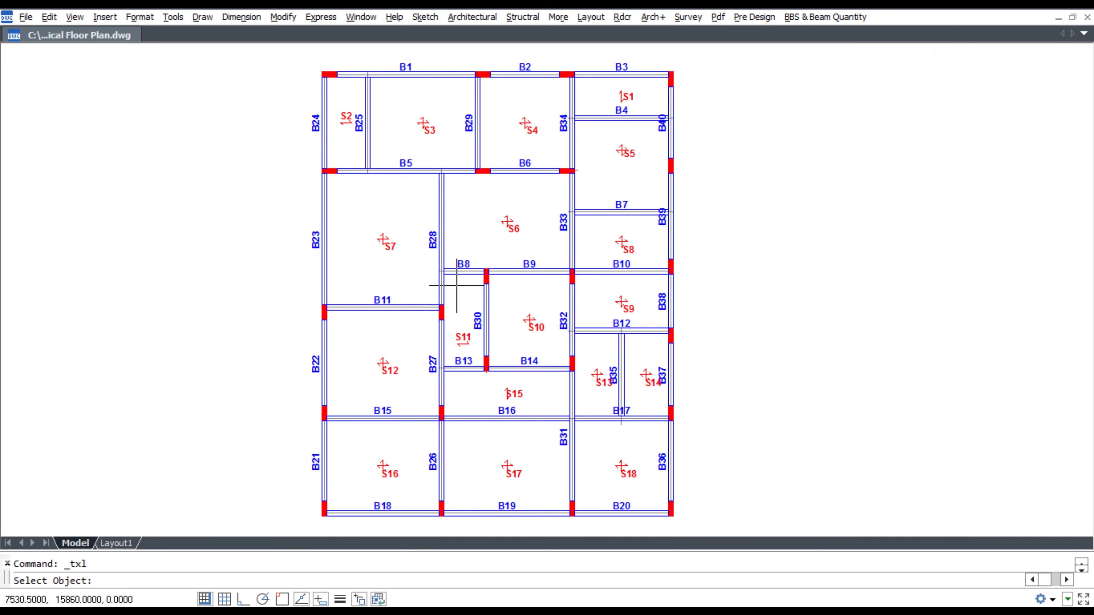
{"action": "left_click", "coordinate": [288, 51]}
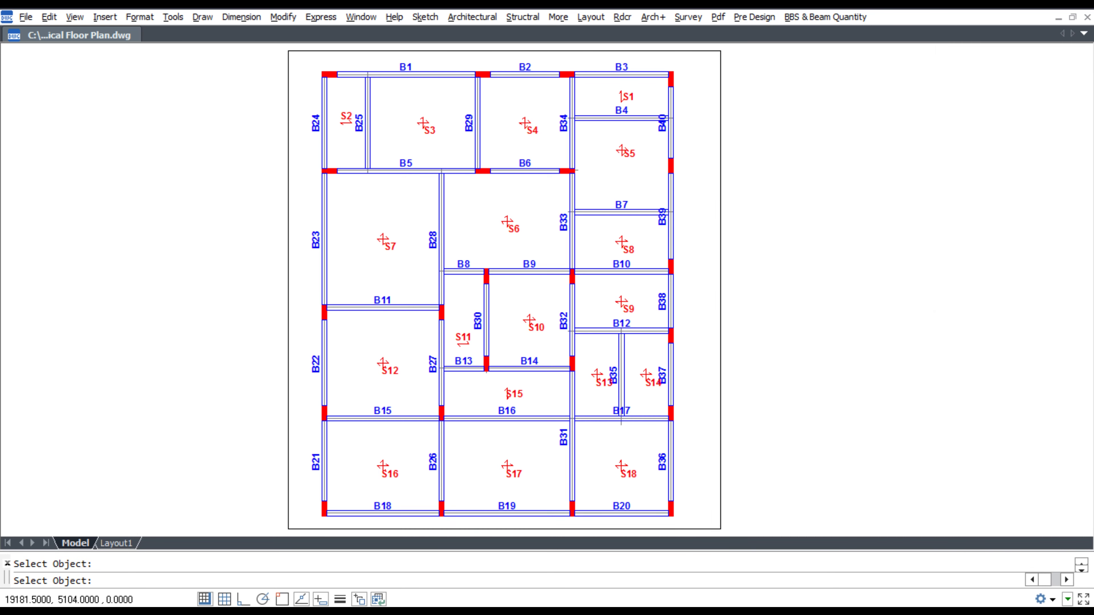
{"action": "left_click", "coordinate": [720, 531]}
{"action": "key", "text": "Return"}
{"action": "key", "text": "Return"}
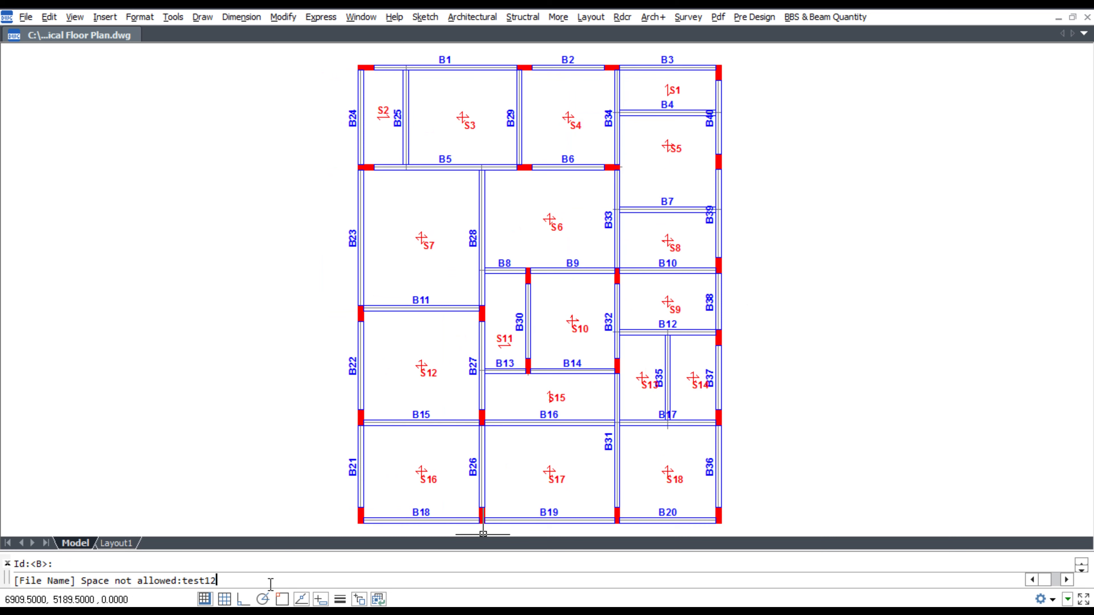
{"action": "key", "text": "Return"}
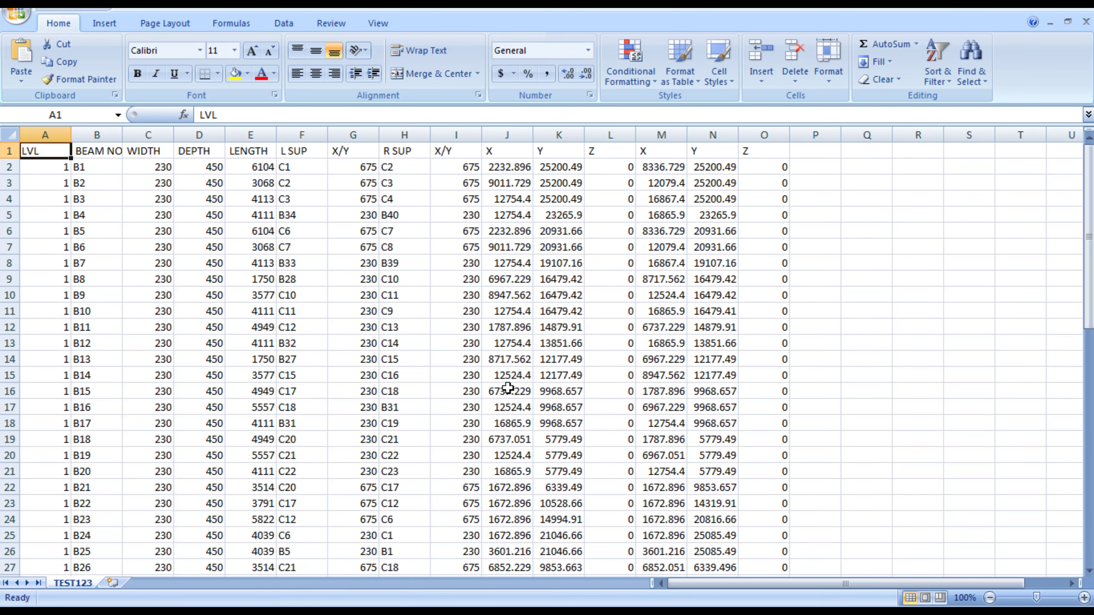
Step: Review the beams' width, depth, length, supports and end coordinates in TEST123
{"action": "left_click", "coordinate": [110, 169]}
{"action": "left_click", "coordinate": [160, 168]}
{"action": "left_click", "coordinate": [211, 168]}
{"action": "left_click", "coordinate": [250, 168]}
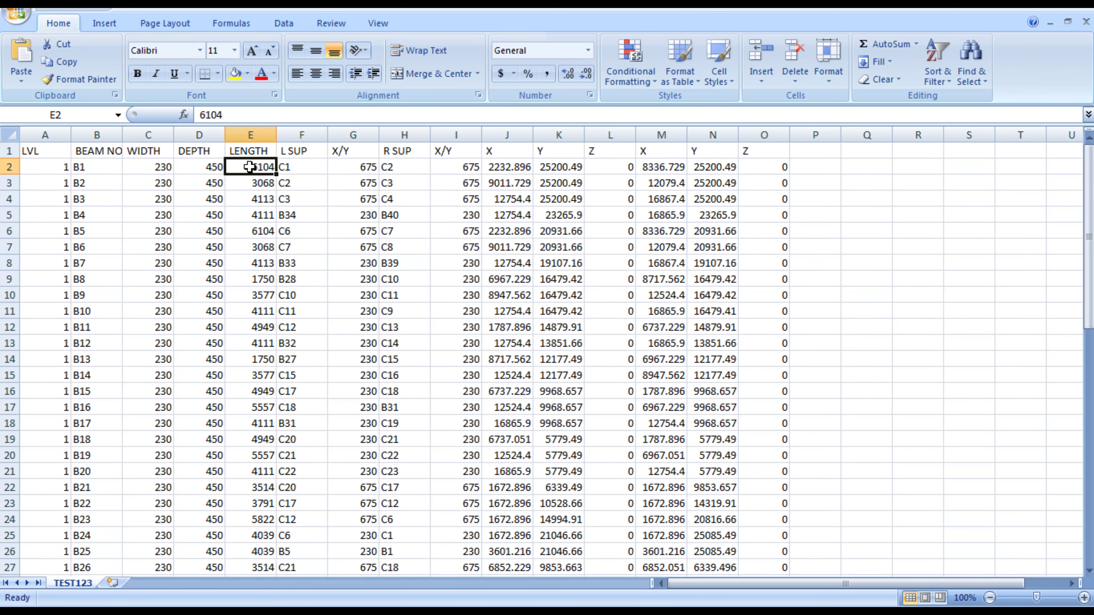
{"action": "left_click", "coordinate": [303, 168]}
{"action": "left_click", "coordinate": [403, 168]}
{"action": "left_click_drag", "start_coordinate": [501, 169], "coordinate": [710, 535]}
{"action": "scroll", "coordinate": [605, 431], "scroll_direction": "down", "scroll_amount": 13}
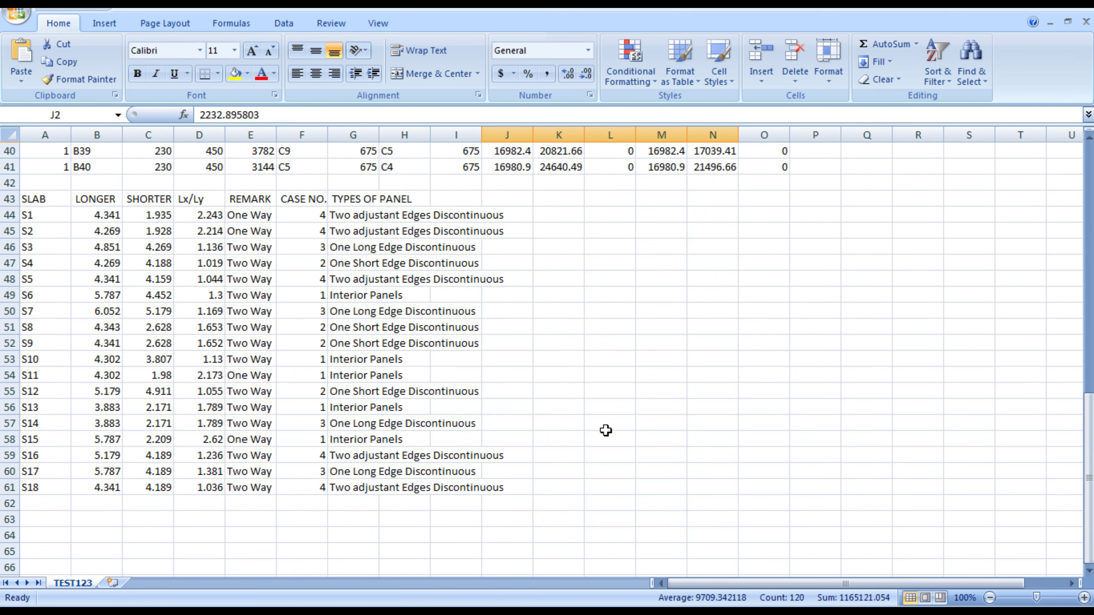
Step: Review slab spans, Lx/Ly ratios and case numbers, and autofit column G for panel types
{"action": "left_click_drag", "start_coordinate": [57, 216], "coordinate": [56, 471]}
{"action": "left_click", "coordinate": [93, 213]}
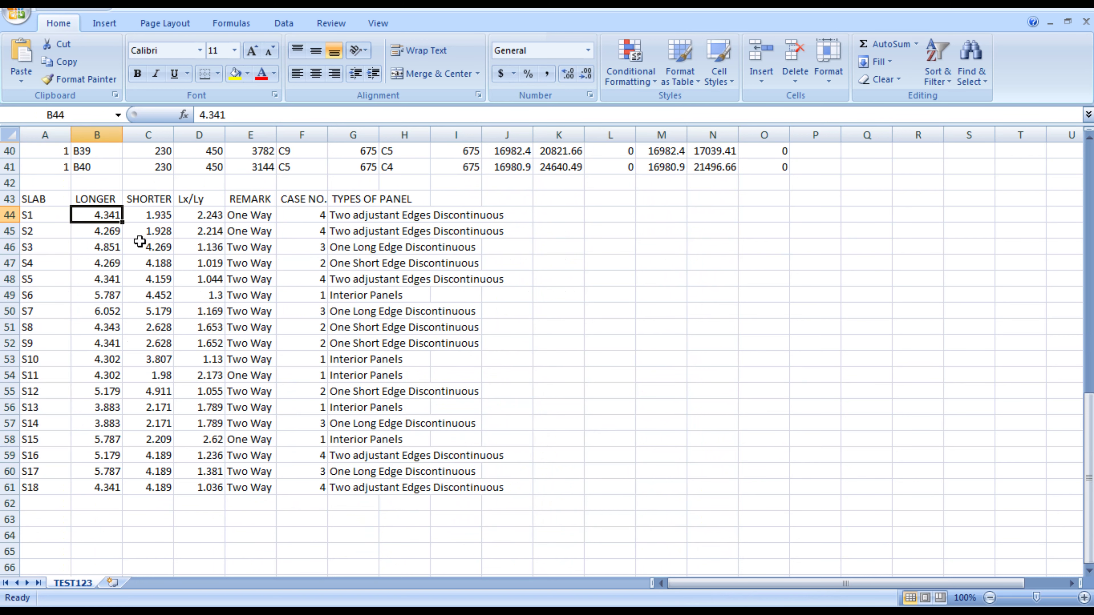
{"action": "left_click", "coordinate": [145, 214]}
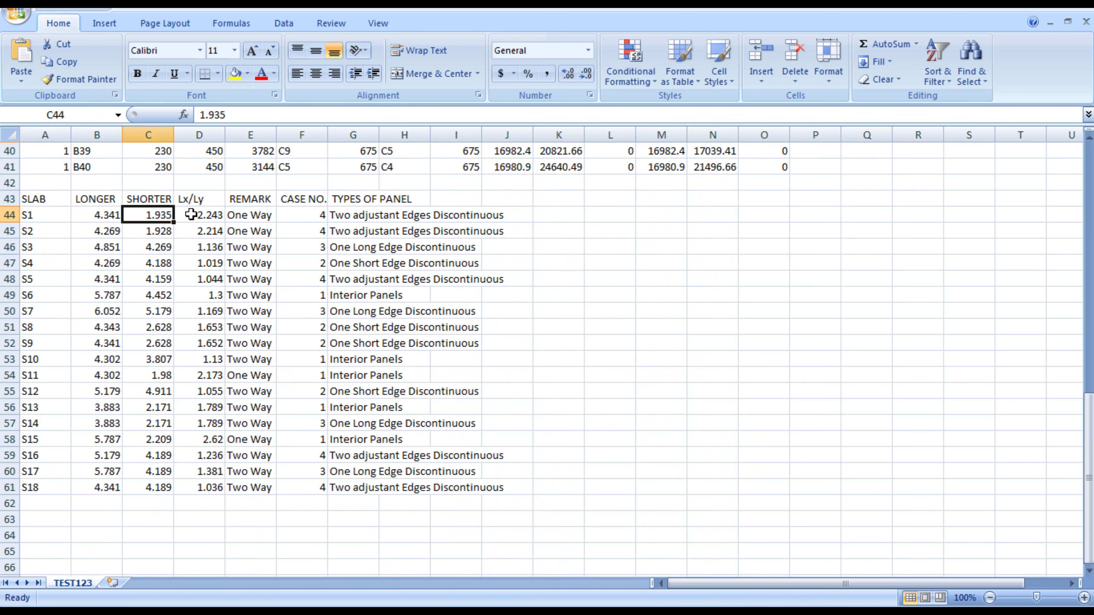
{"action": "left_click_drag", "start_coordinate": [195, 214], "coordinate": [219, 282]}
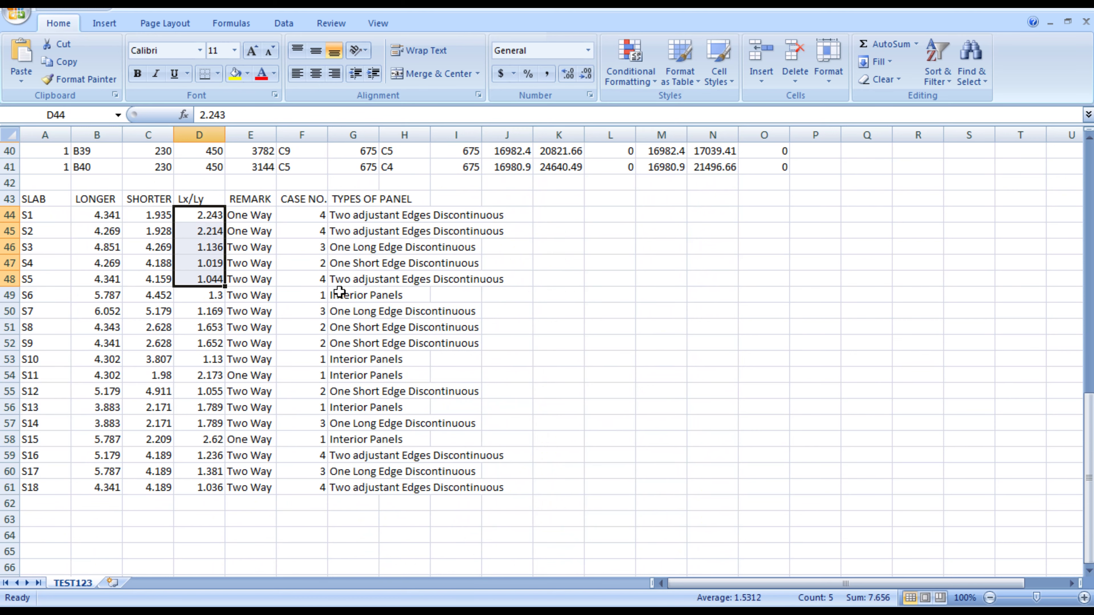
{"action": "left_click", "coordinate": [308, 217]}
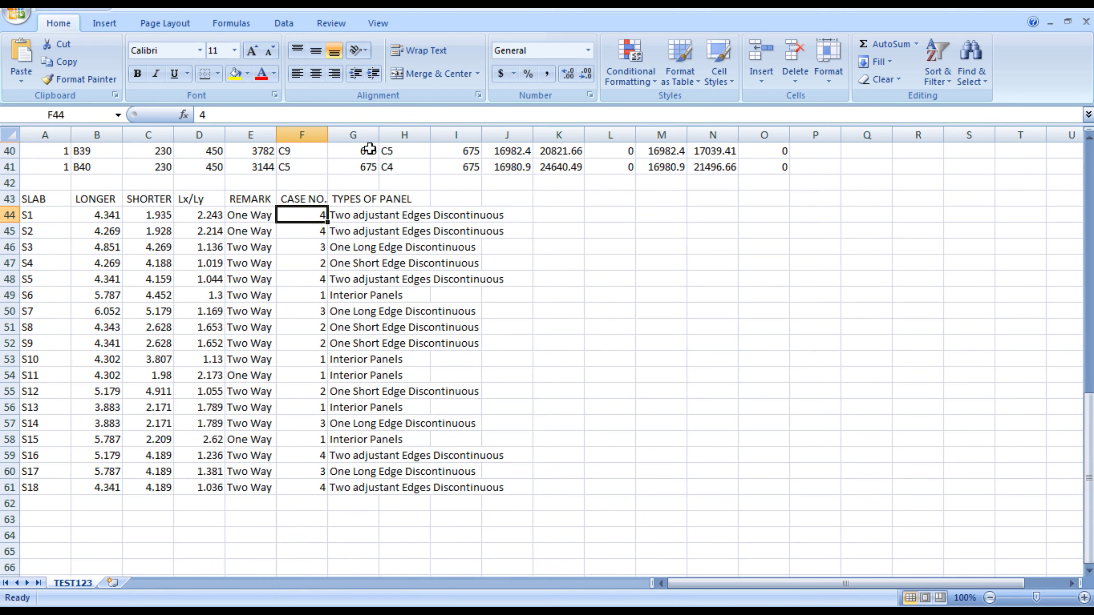
{"action": "double_click", "coordinate": [379, 135]}
{"action": "scroll", "coordinate": [628, 436], "scroll_direction": "up", "scroll_amount": 2}
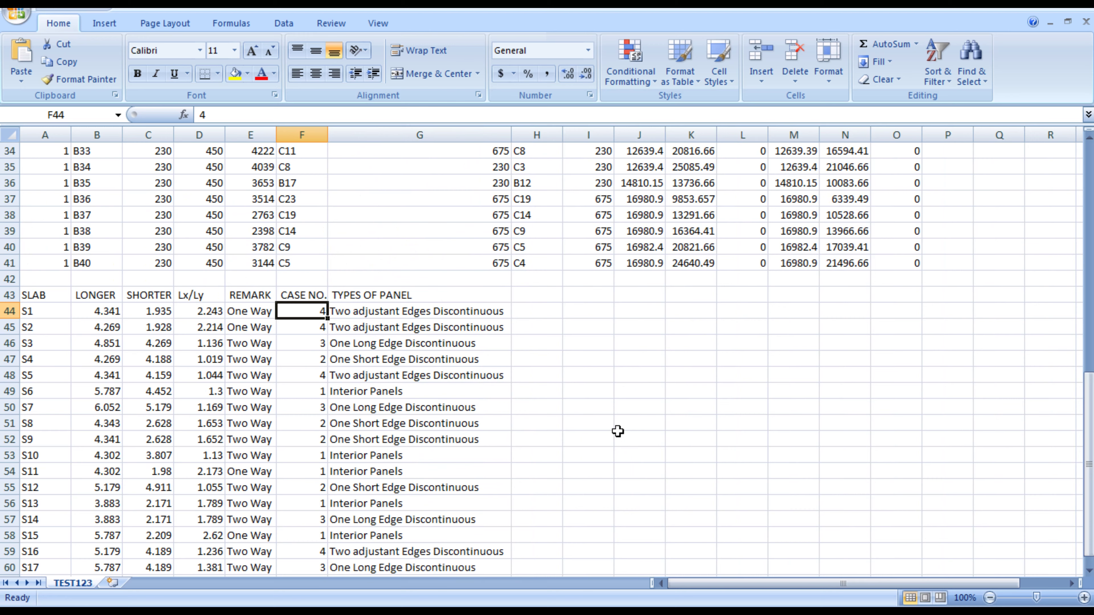
{"action": "key", "text": "alt+Tab"}
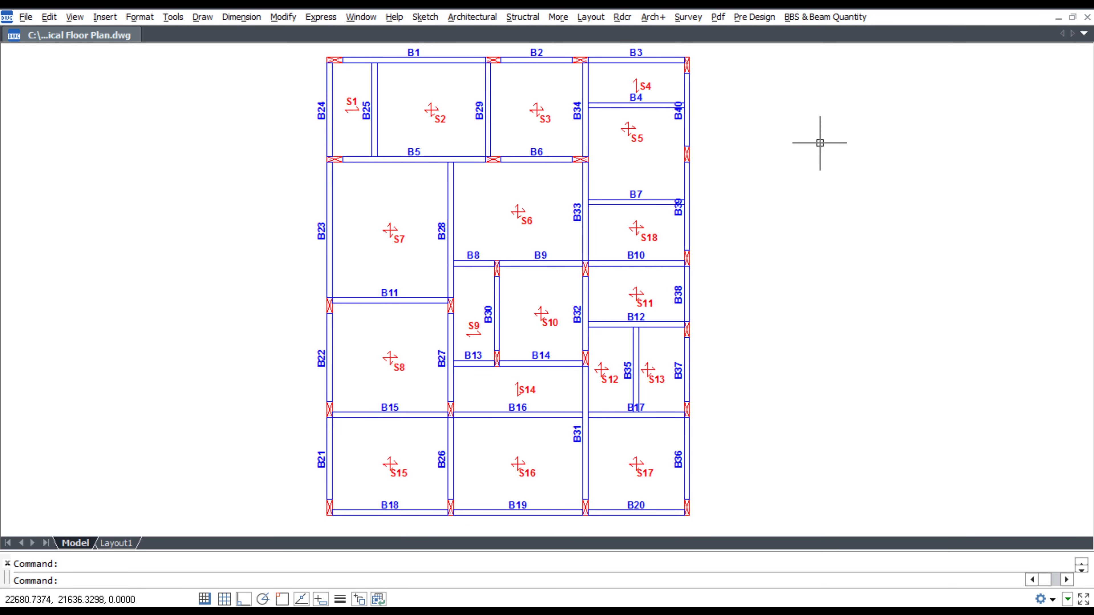
Step: Place a Planwin grid-line plan with 3000 column height left of the framing, removing duplicate lines
{"action": "left_click", "coordinate": [755, 18]}
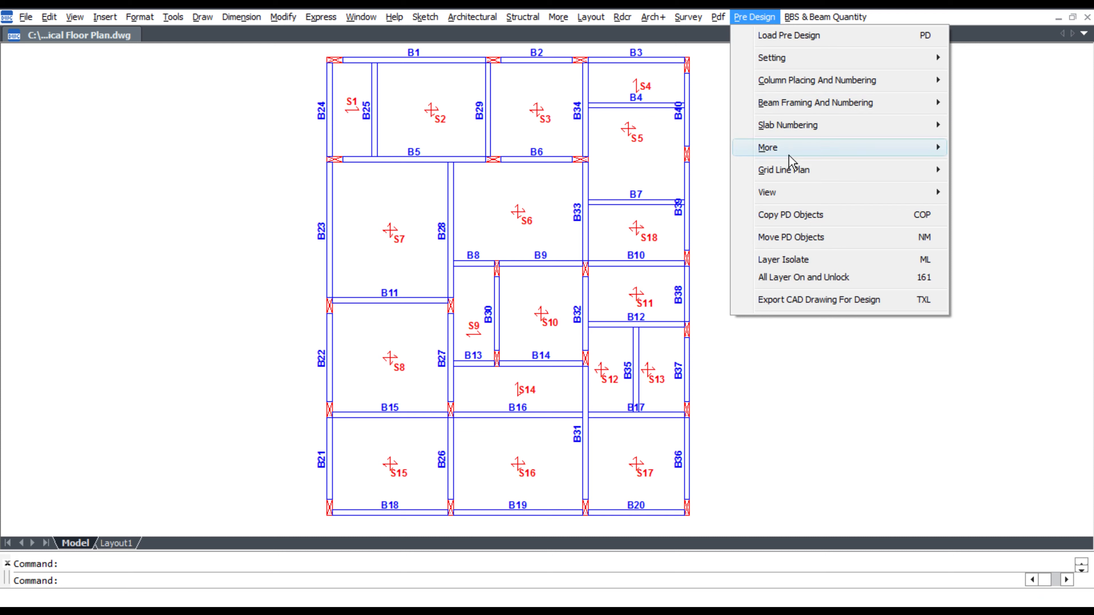
{"action": "mouse_move", "coordinate": [803, 182]}
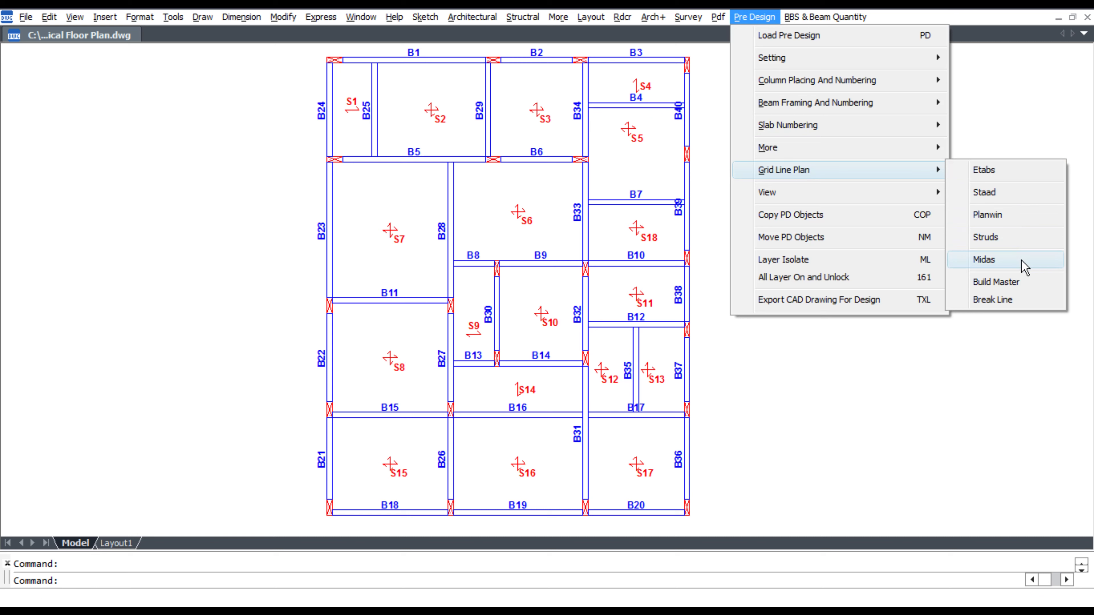
{"action": "left_click", "coordinate": [996, 213]}
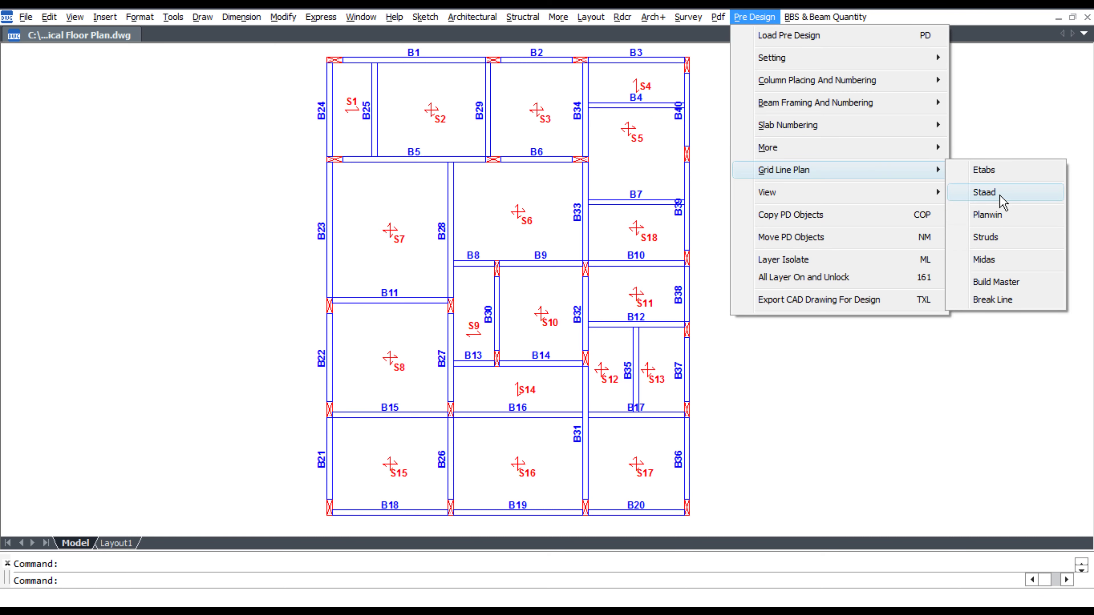
{"action": "key", "text": "Return"}
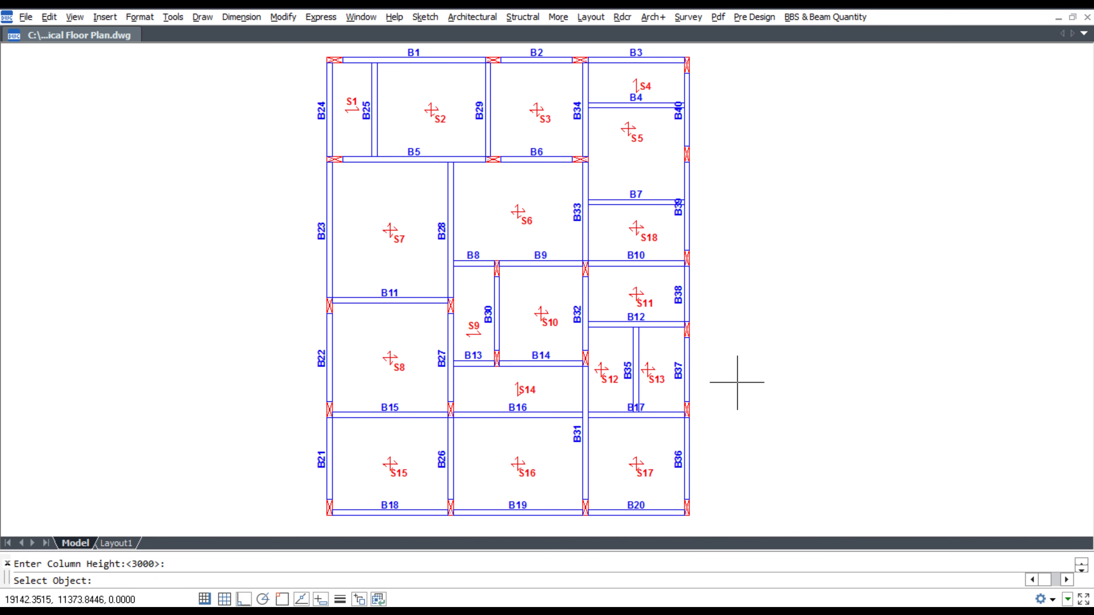
{"action": "left_click", "coordinate": [750, 522]}
{"action": "left_click", "coordinate": [312, 57]}
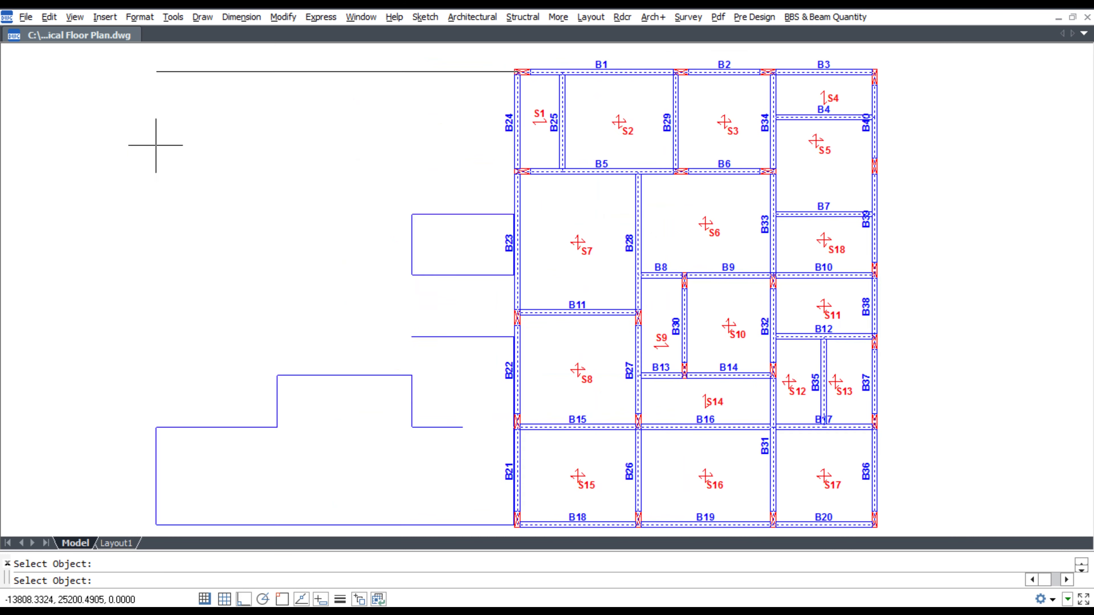
{"action": "left_click", "coordinate": [61, 153]}
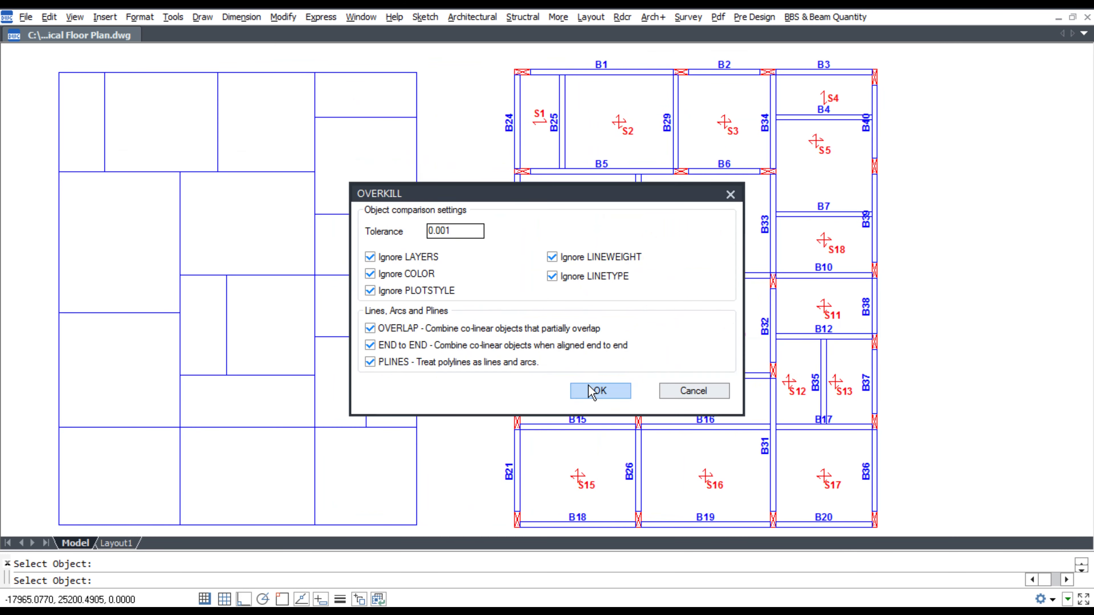
{"action": "left_click", "coordinate": [600, 391]}
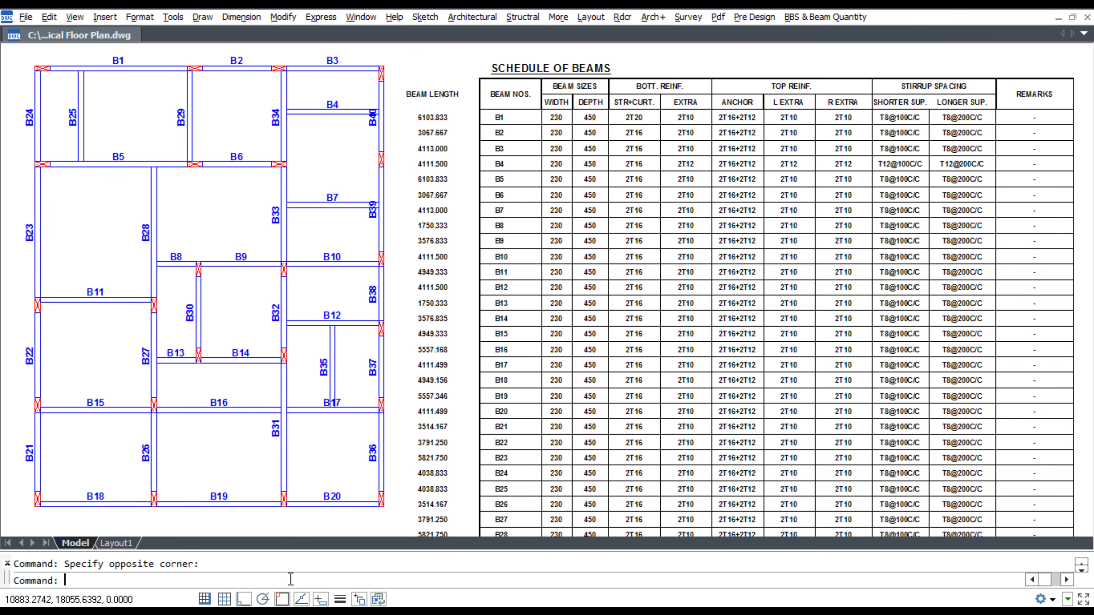
Step: Check beam B1's bottom steel and stirrup attributes with ATTEDIT and apply them
{"action": "type", "text": "ATETTE"}
{"action": "key", "text": "Return"}
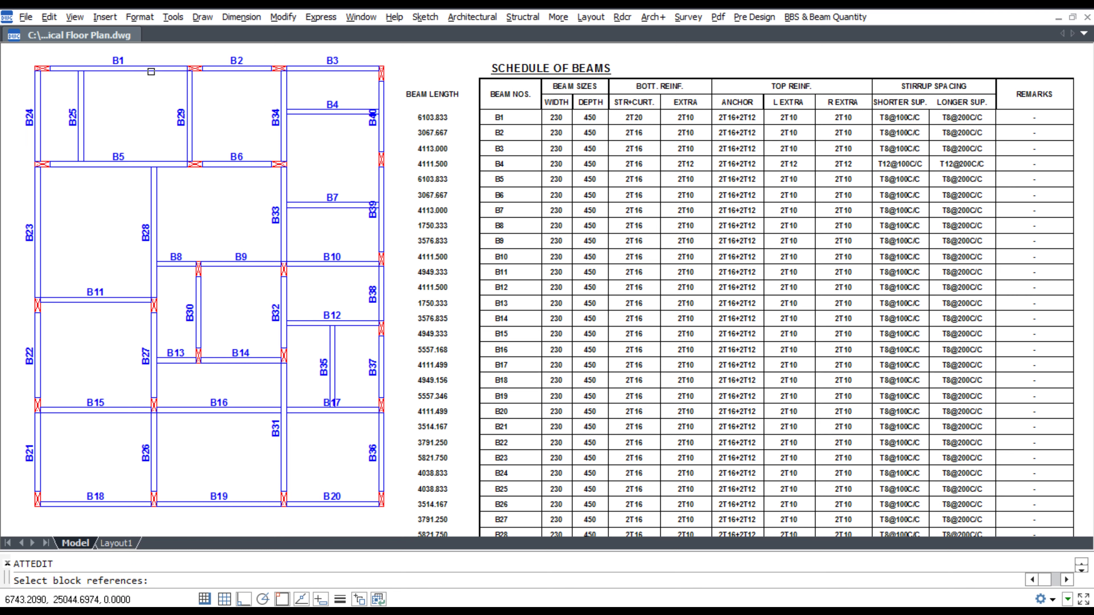
{"action": "left_click", "coordinate": [151, 72]}
{"action": "left_click_drag", "start_coordinate": [594, 161], "coordinate": [287, 131]}
{"action": "left_click", "coordinate": [287, 249]}
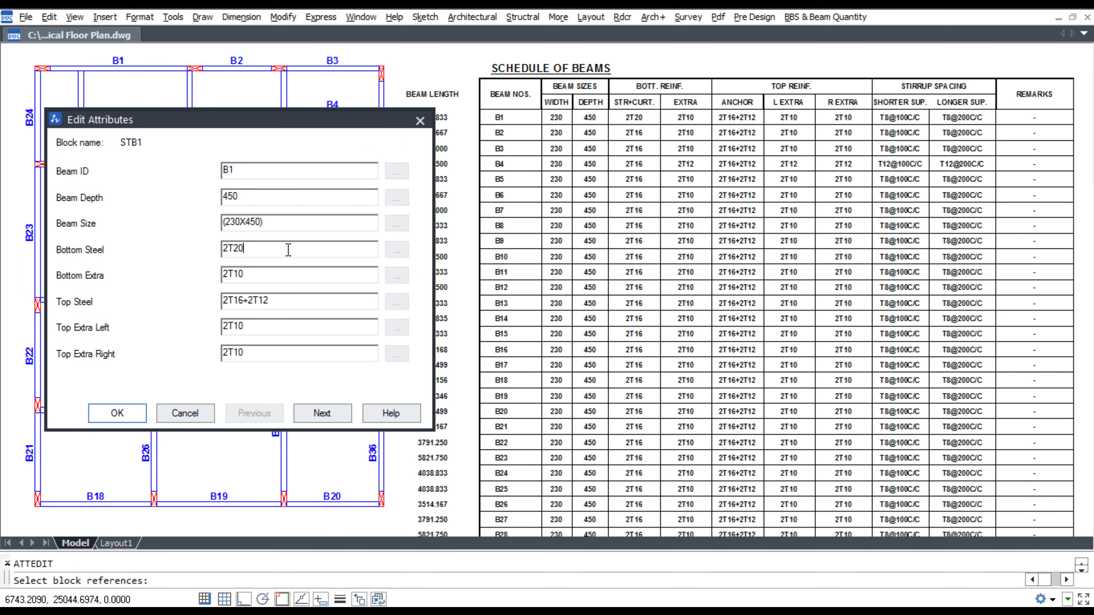
{"action": "key", "text": "Tab"}
{"action": "key", "text": "Tab"}
{"action": "key", "text": "Tab"}
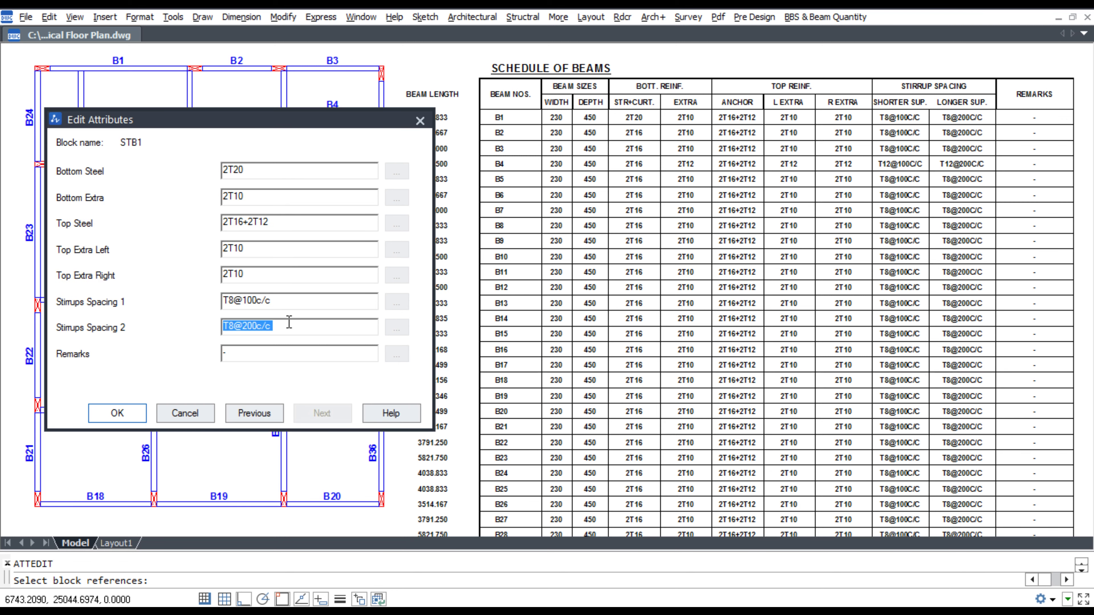
{"action": "left_click", "coordinate": [117, 412]}
Step: Bring up beam B10's reinforcement attributes for review
{"action": "key", "text": "Return"}
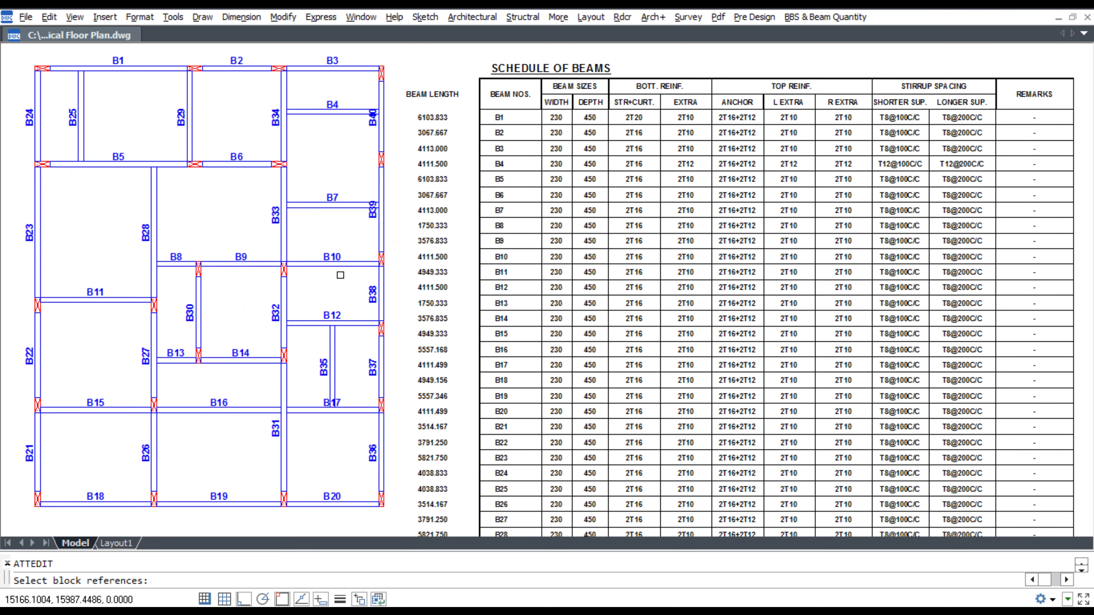
{"action": "left_click", "coordinate": [343, 269]}
{"action": "left_click_drag", "start_coordinate": [540, 151], "coordinate": [251, 149]}
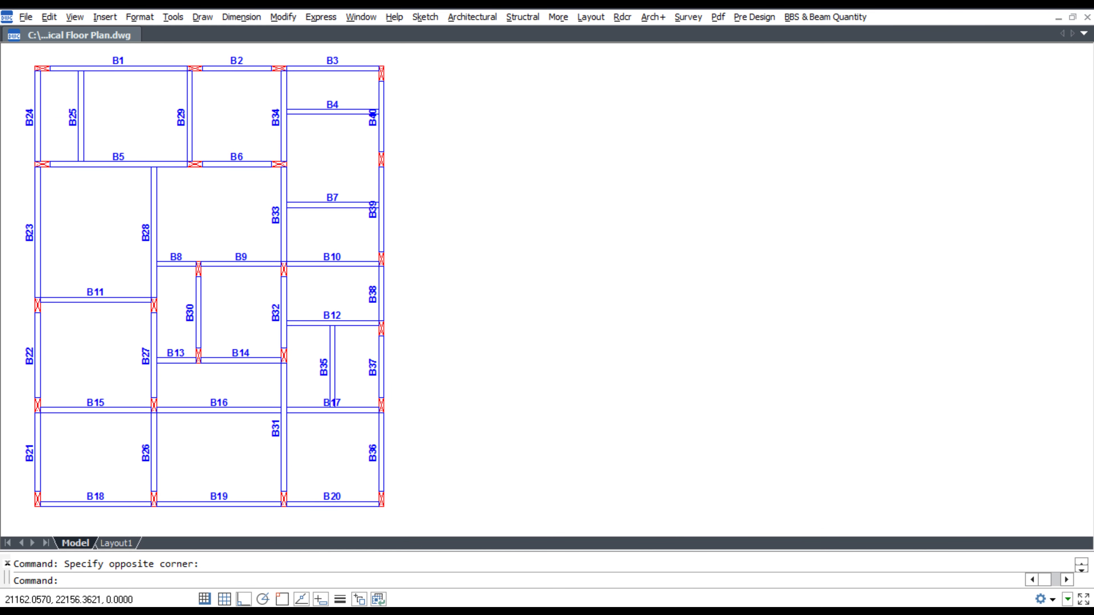
Step: Generate the schedule for all 40 beams with default Id and text height, placed right of the plan
{"action": "left_click", "coordinate": [522, 17]}
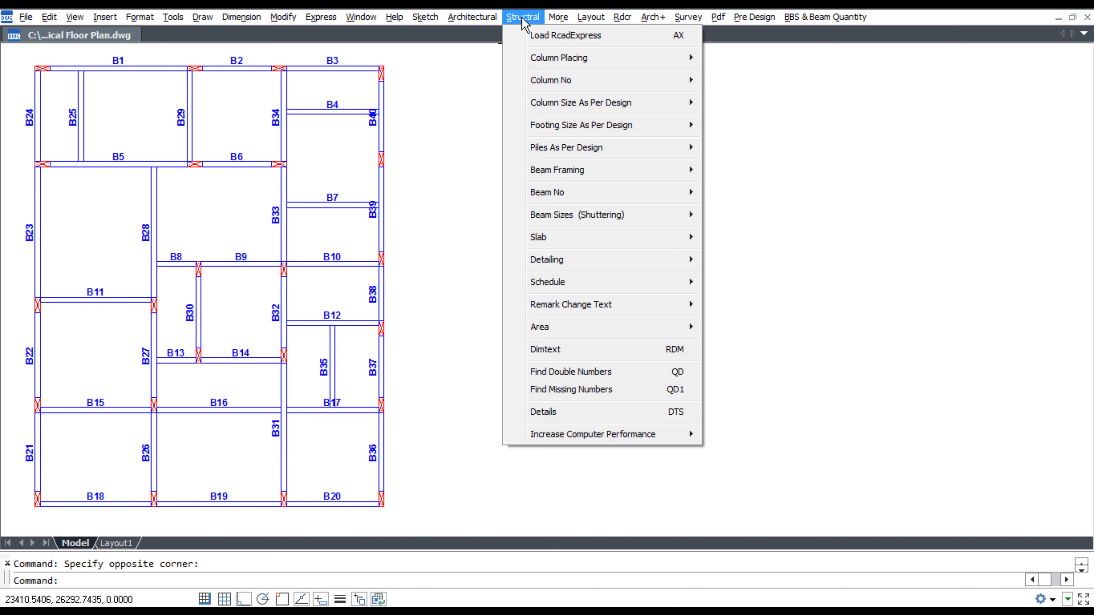
{"action": "mouse_move", "coordinate": [558, 286]}
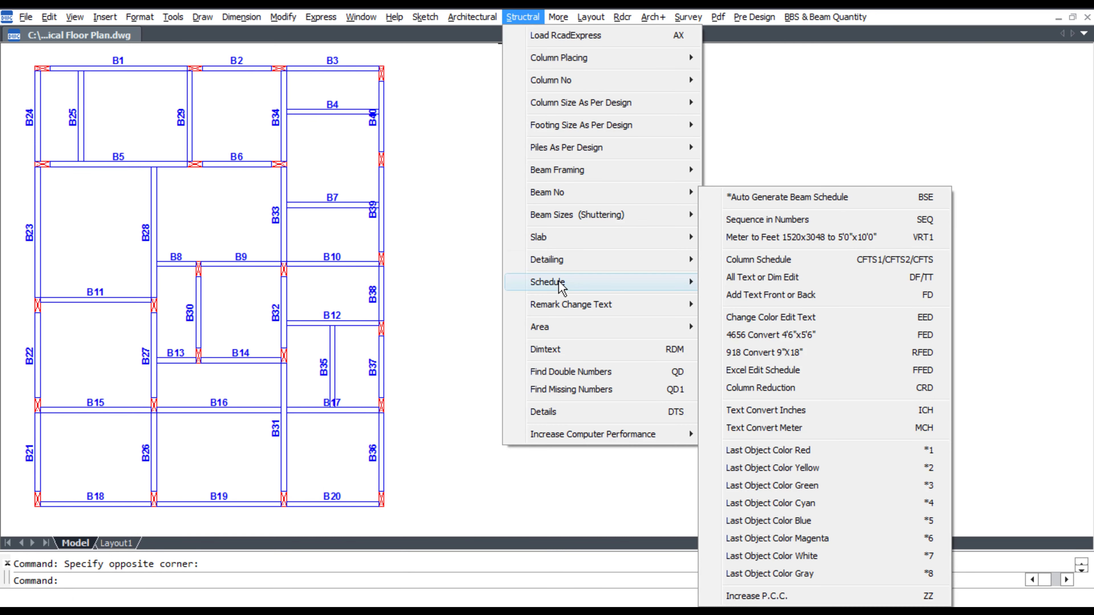
{"action": "left_click", "coordinate": [855, 202]}
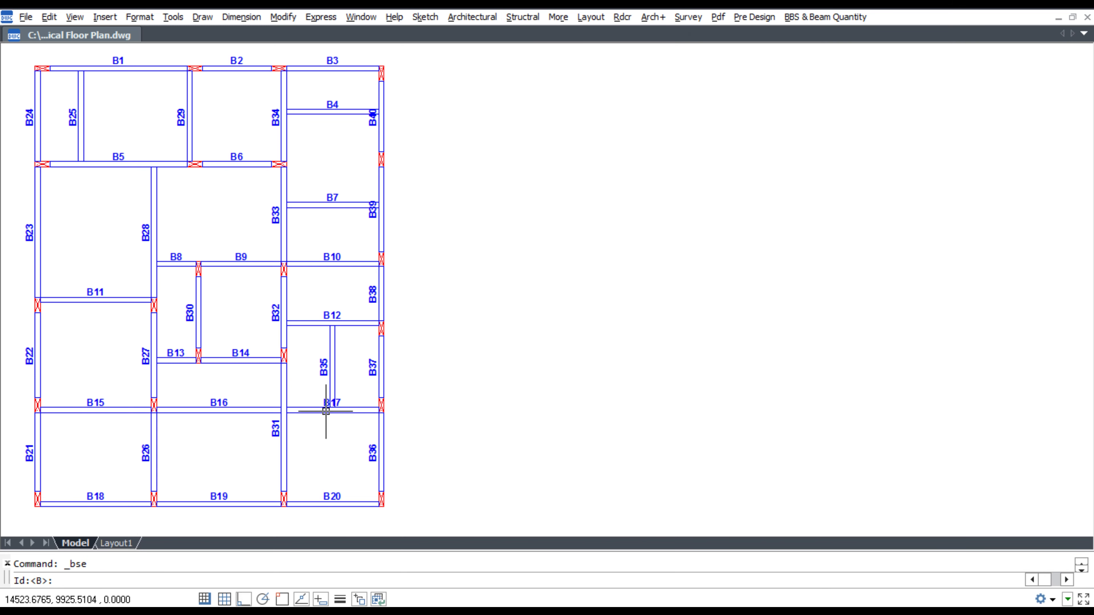
{"action": "key", "text": "Return"}
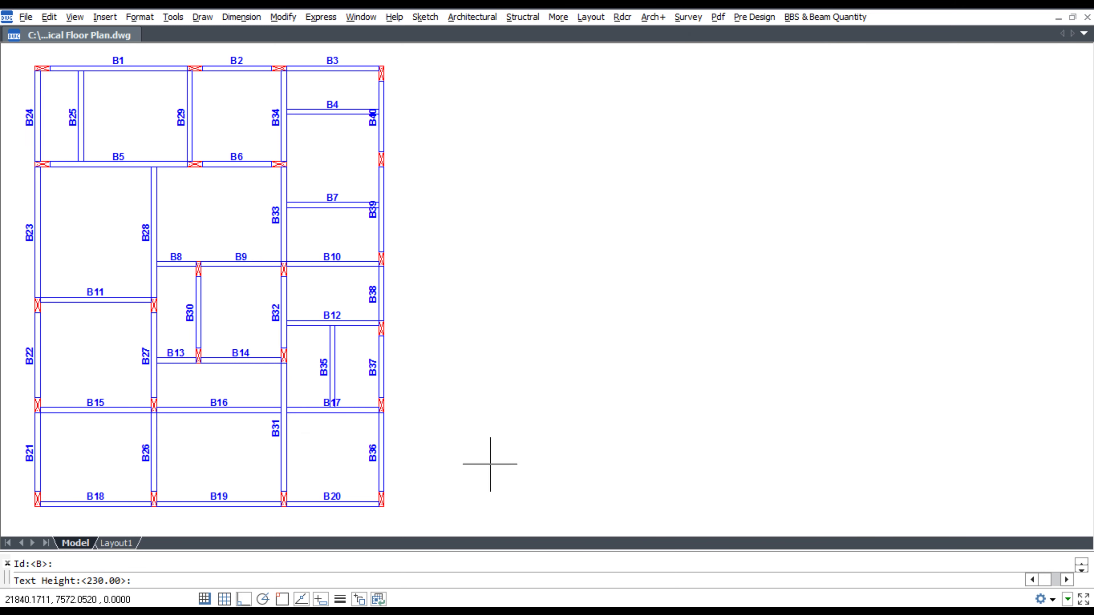
{"action": "key", "text": "Return"}
{"action": "left_click", "coordinate": [438, 522]}
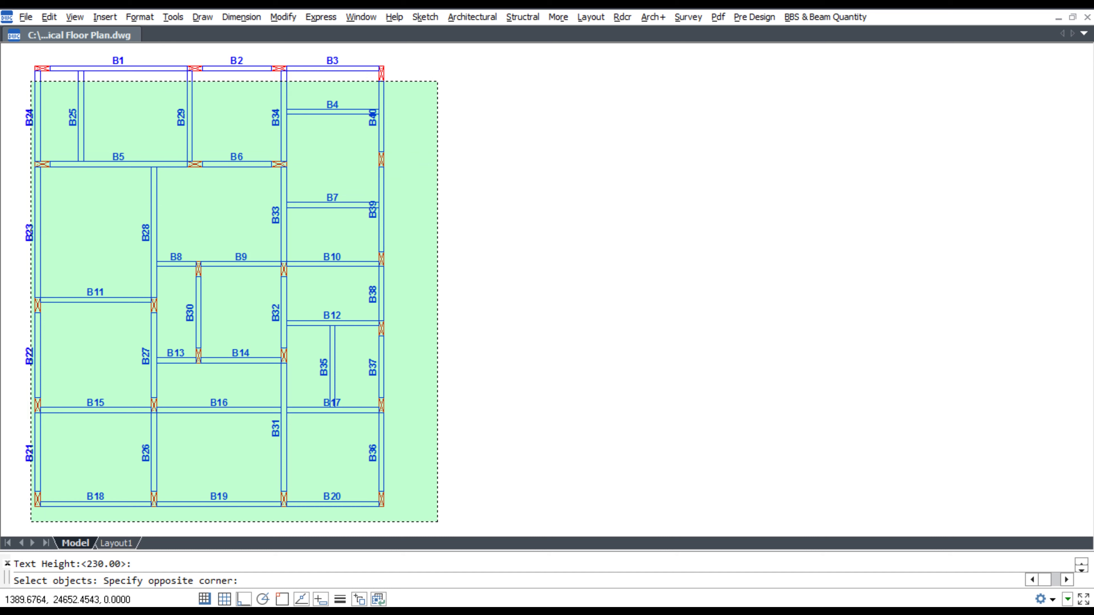
{"action": "left_click", "coordinate": [24, 59]}
{"action": "key", "text": "Return"}
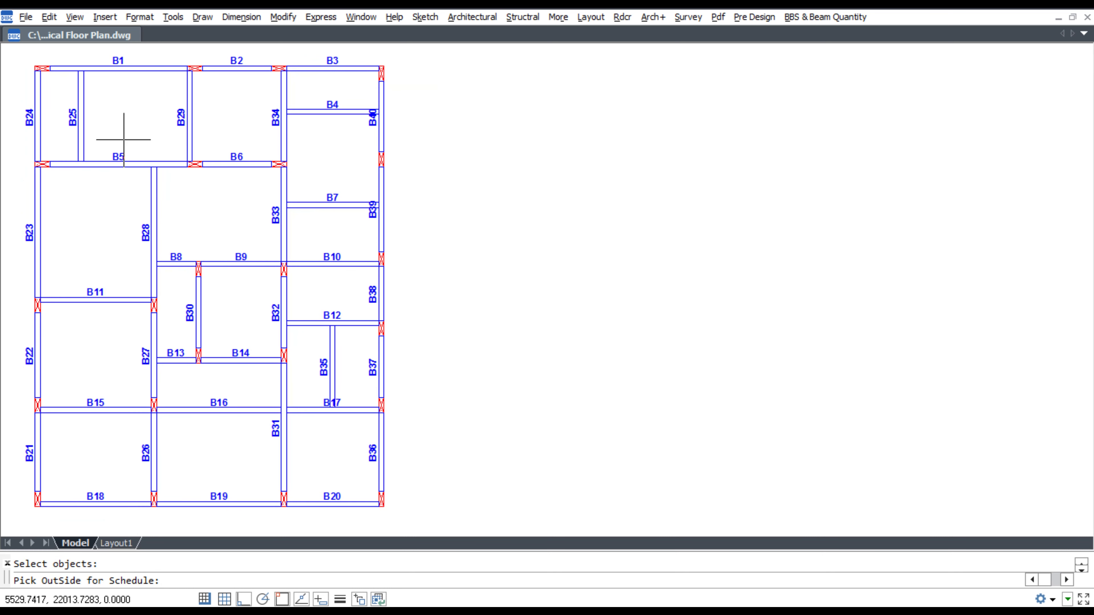
{"action": "left_click", "coordinate": [417, 78]}
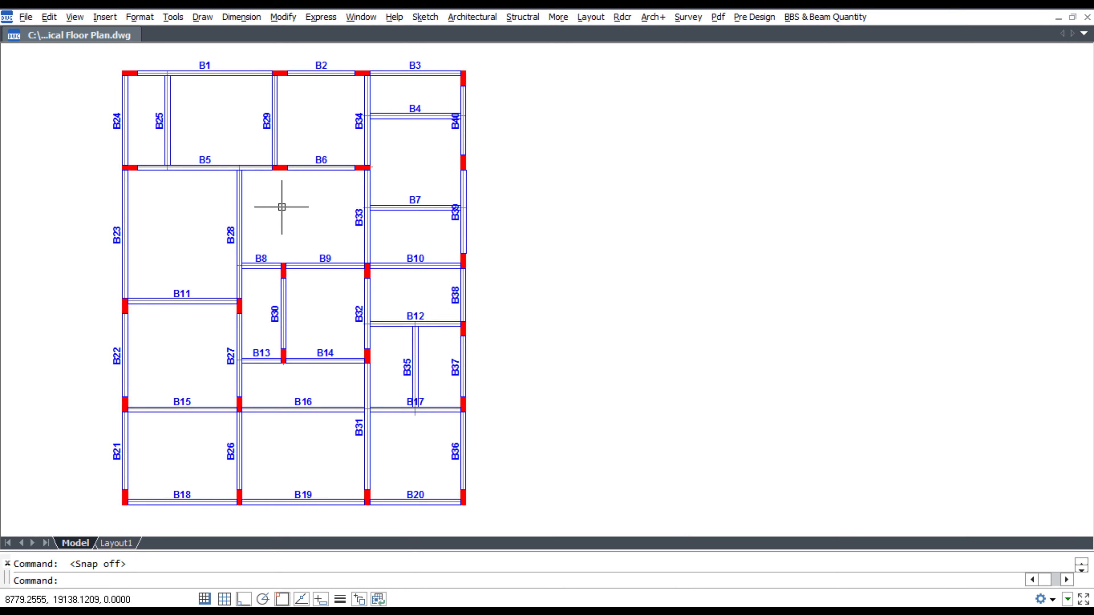
Step: Generate Beam Sections (BSC) for all plan beams with default top extra bar length, placed right of the plan
{"action": "left_click", "coordinate": [536, 17]}
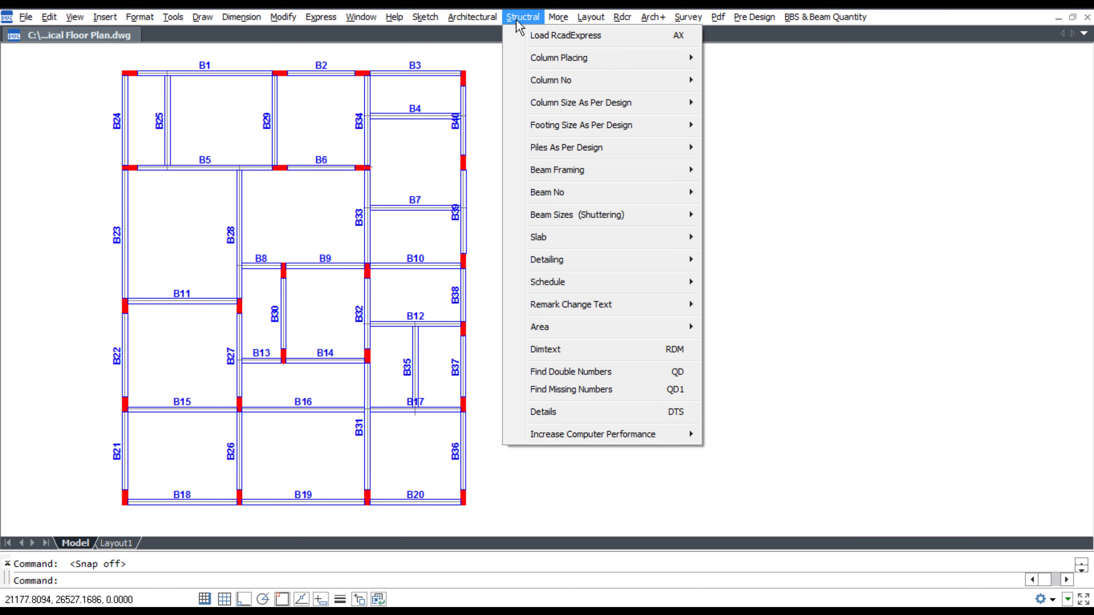
{"action": "mouse_move", "coordinate": [579, 260]}
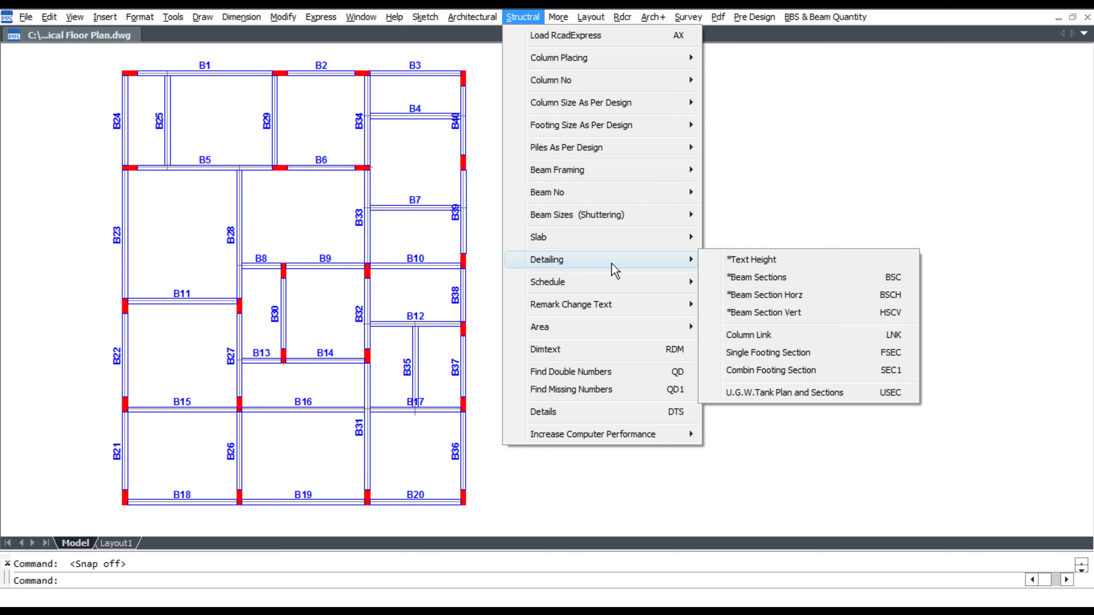
{"action": "left_click", "coordinate": [817, 278]}
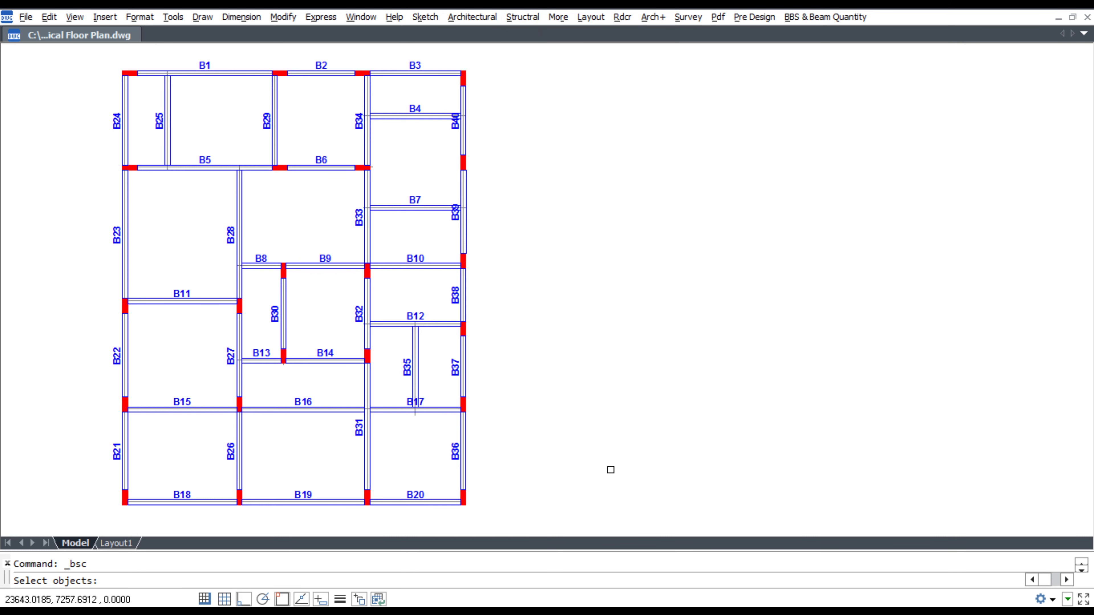
{"action": "left_click", "coordinate": [598, 513]}
{"action": "left_click", "coordinate": [88, 54]}
{"action": "key", "text": "Return"}
{"action": "key", "text": "Return"}
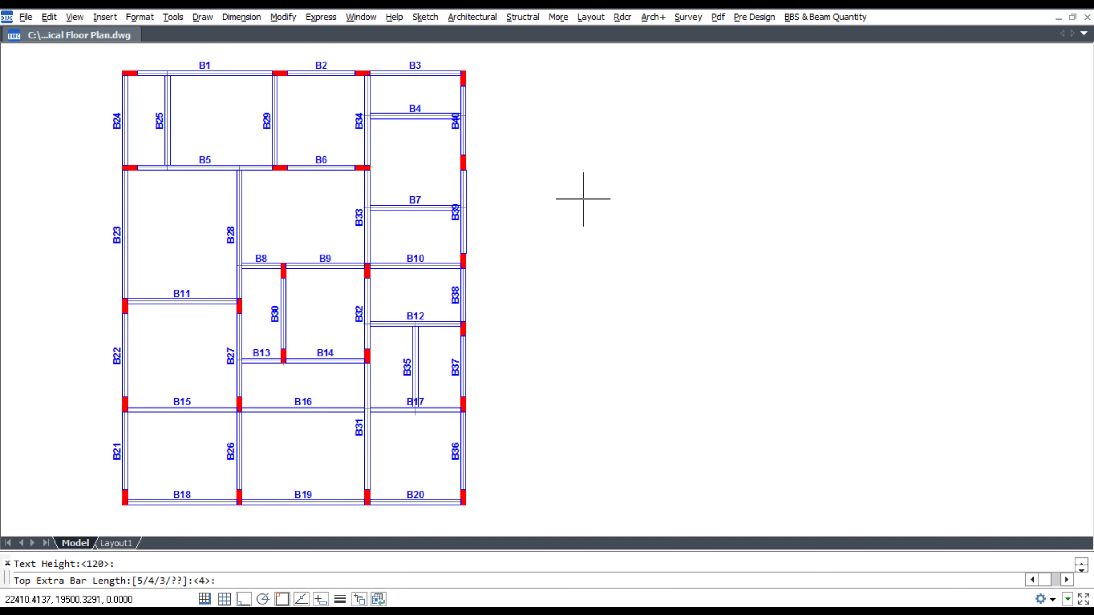
{"action": "key", "text": "Return"}
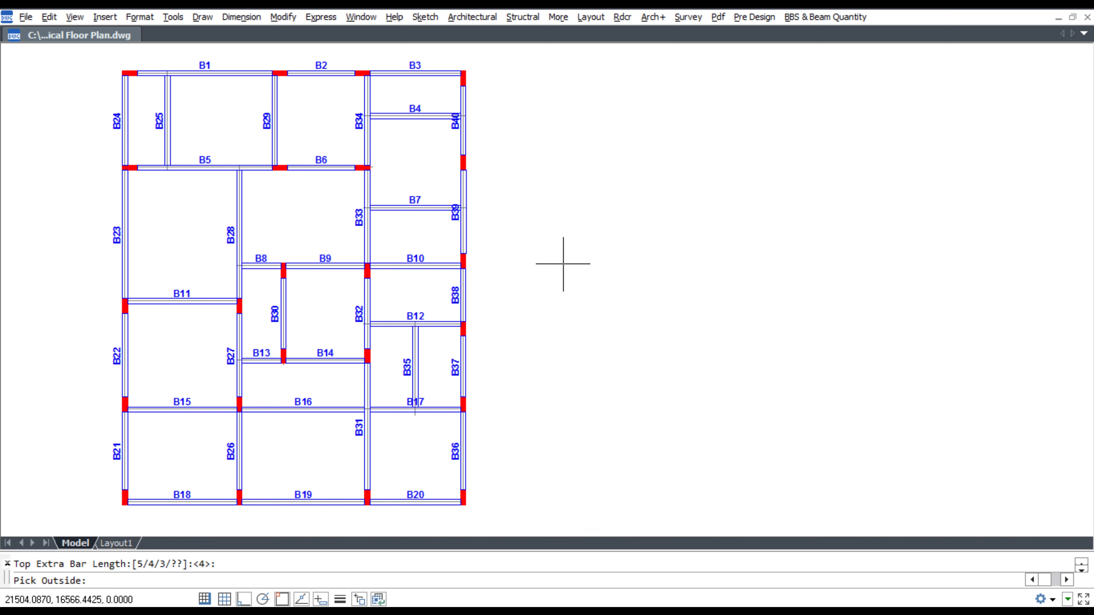
{"action": "left_click", "coordinate": [604, 117]}
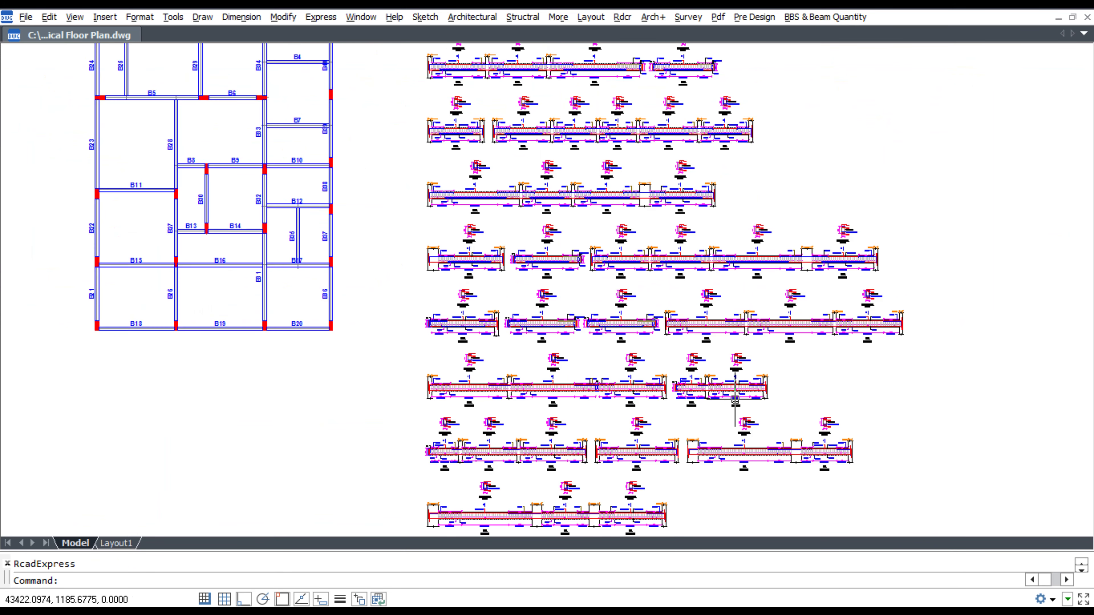
{"action": "scroll", "coordinate": [735, 400], "scroll_direction": "up", "scroll_amount": 3}
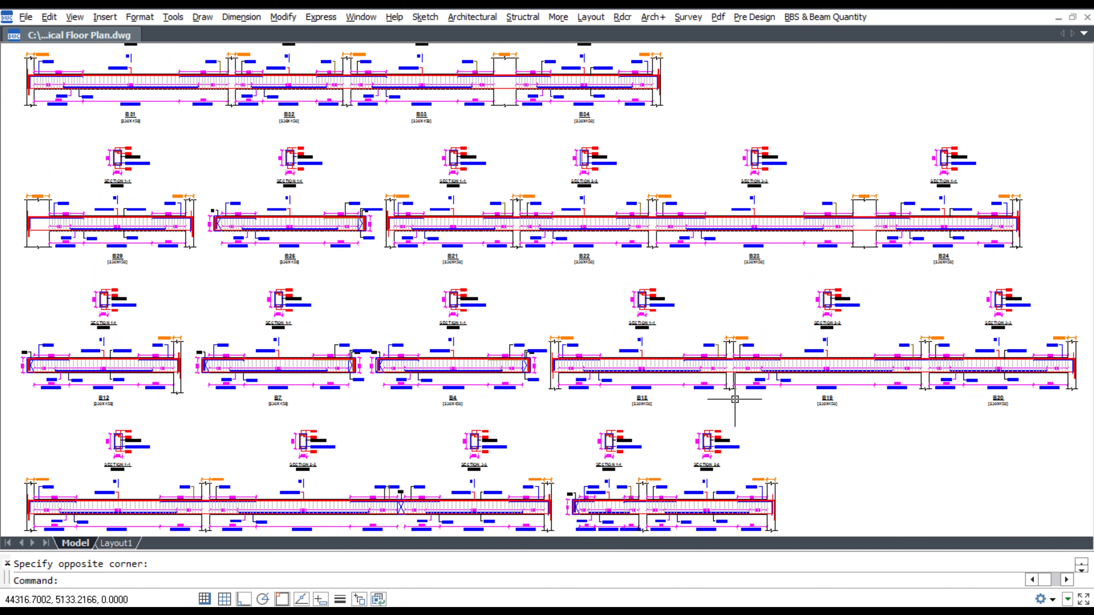
{"action": "scroll", "coordinate": [734, 400], "scroll_direction": "up", "scroll_amount": 5}
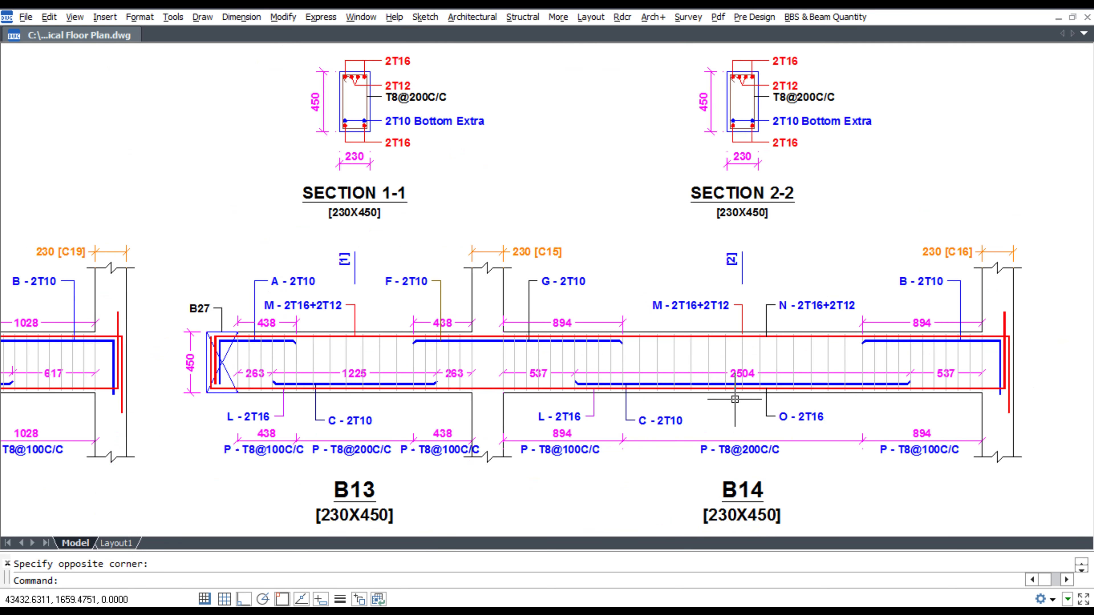
{"action": "scroll", "coordinate": [734, 400], "scroll_direction": "down", "scroll_amount": 8}
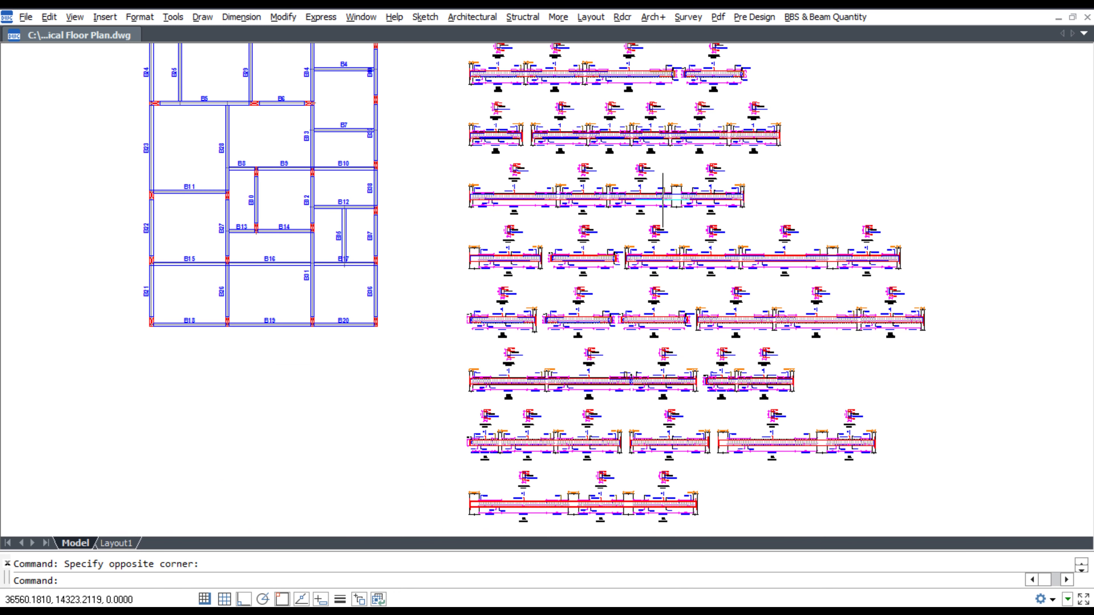
Step: Create the Bar Bending Schedule (BBS/1) for all beam details and place it below the drawings
{"action": "left_click", "coordinate": [823, 17]}
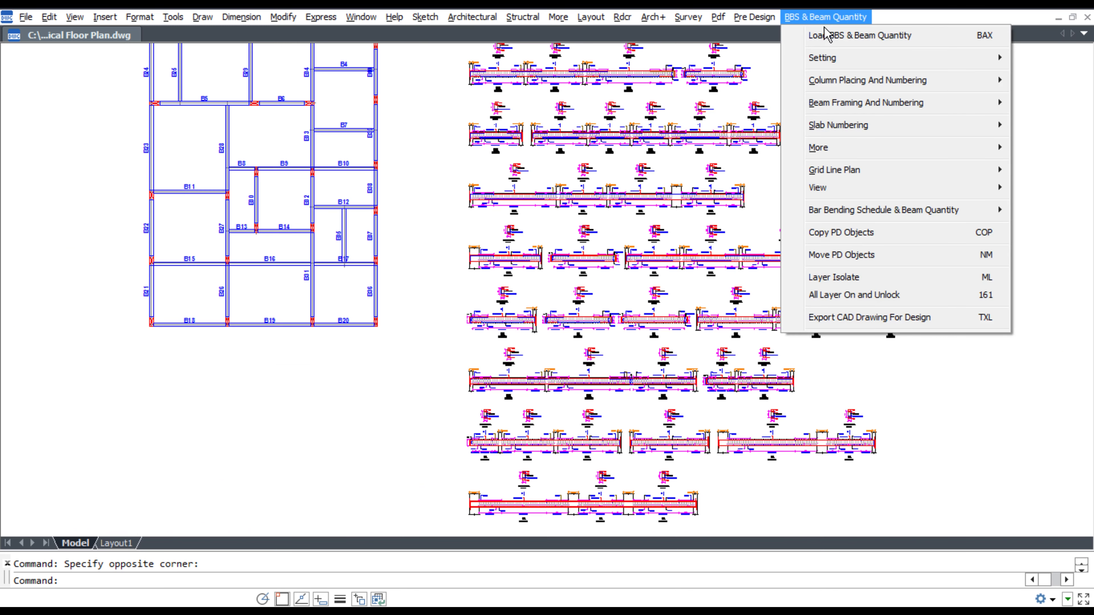
{"action": "mouse_move", "coordinate": [841, 211]}
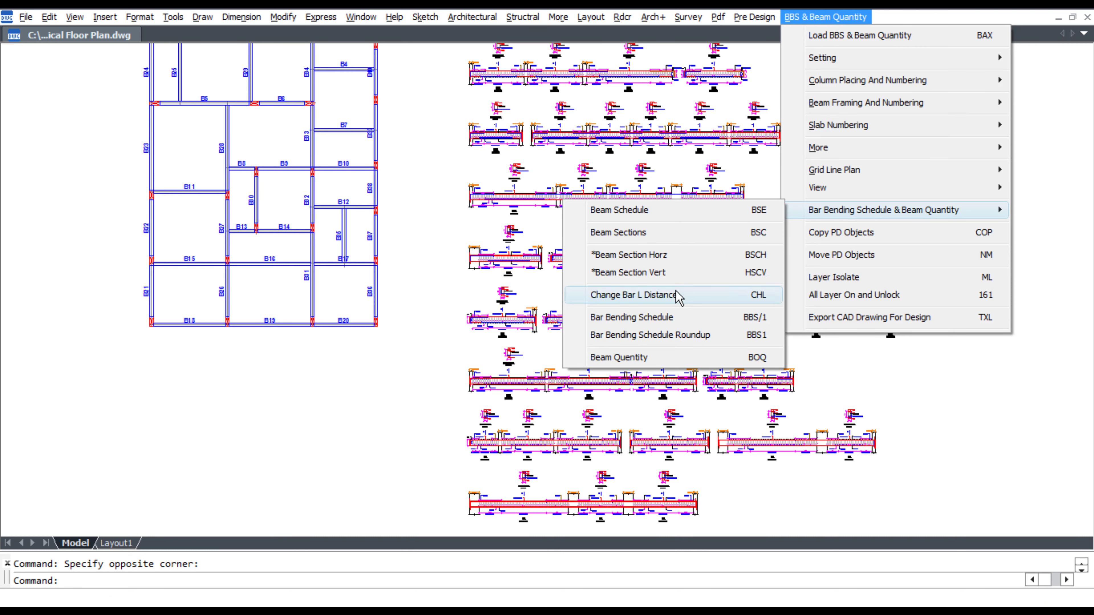
{"action": "left_click", "coordinate": [655, 324]}
{"action": "scroll", "coordinate": [855, 371], "scroll_direction": "down", "scroll_amount": 3}
{"action": "left_click", "coordinate": [928, 139]}
{"action": "left_click", "coordinate": [640, 528]}
{"action": "key", "text": "Return"}
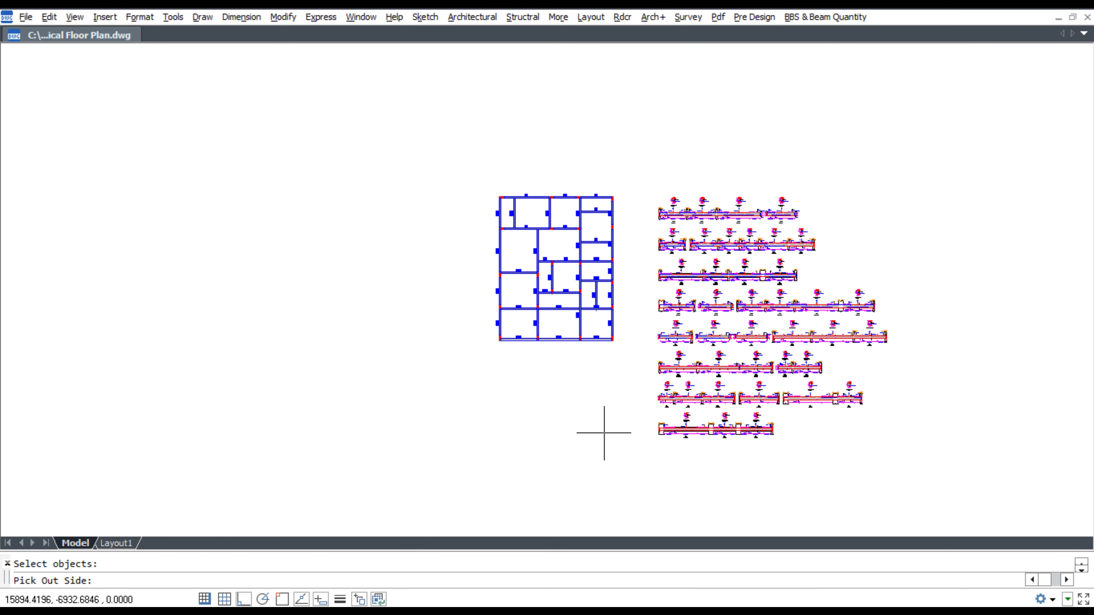
{"action": "middle_click_drag", "start_coordinate": [553, 431], "coordinate": [543, 275]}
{"action": "left_click", "coordinate": [500, 359]}
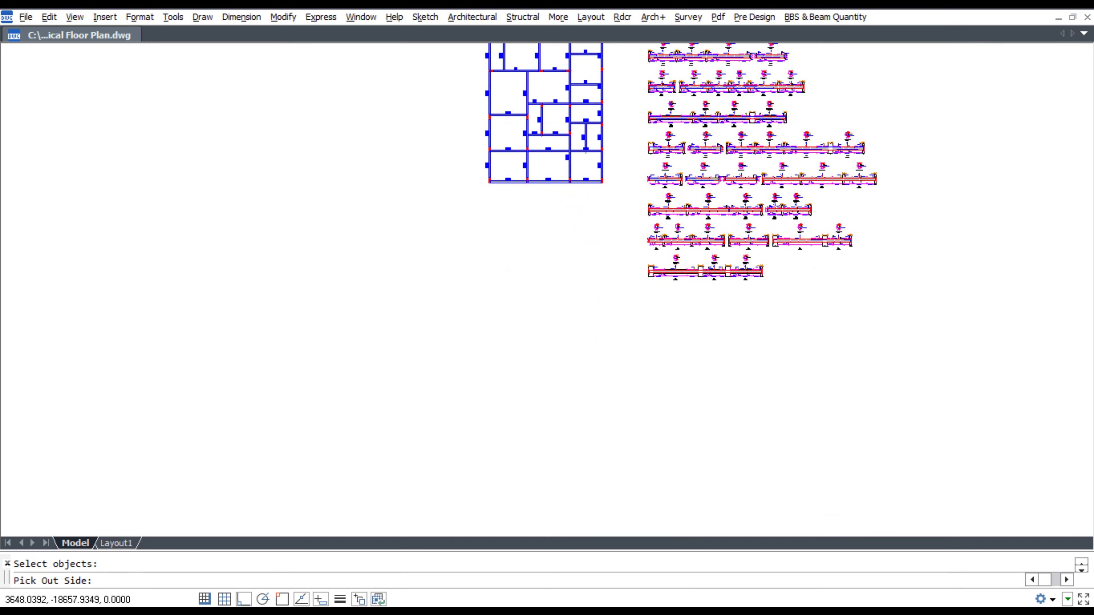
{"action": "scroll", "coordinate": [613, 399], "scroll_direction": "down", "scroll_amount": 5}
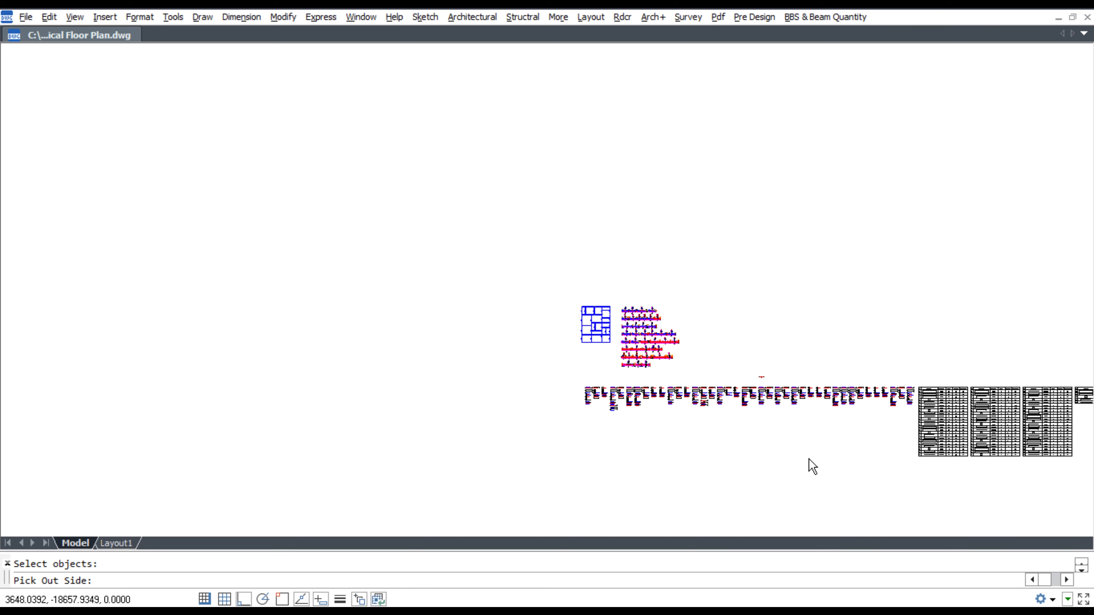
{"action": "scroll", "coordinate": [637, 399], "scroll_direction": "up", "scroll_amount": 5}
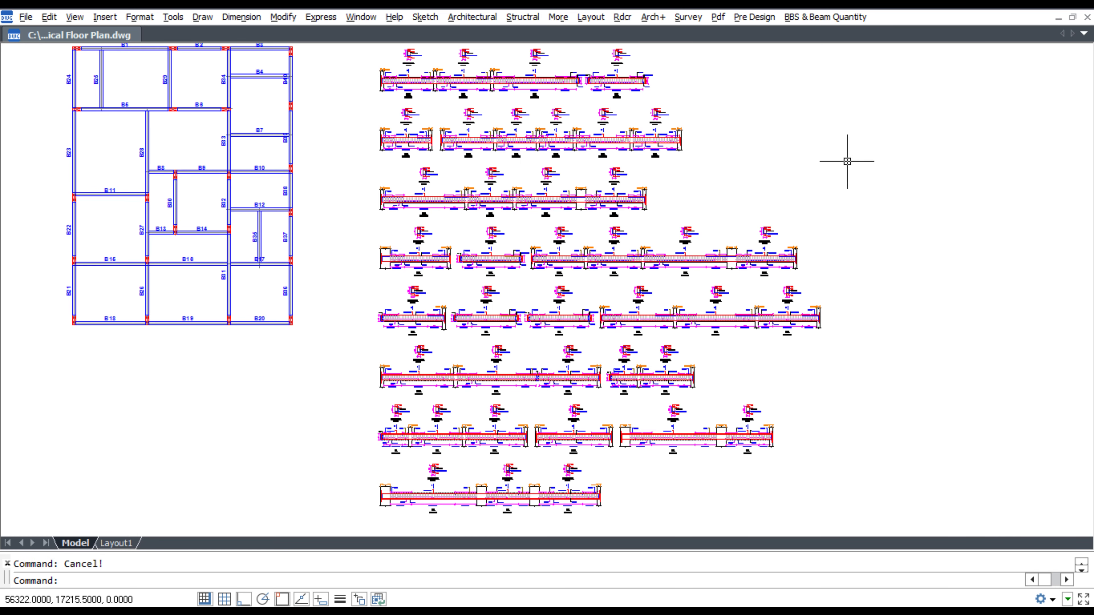
Step: Run Beam Quantity (BOQ) on all 357 beam detail objects to export them to the Excel sheet dnm
{"action": "left_click", "coordinate": [820, 19]}
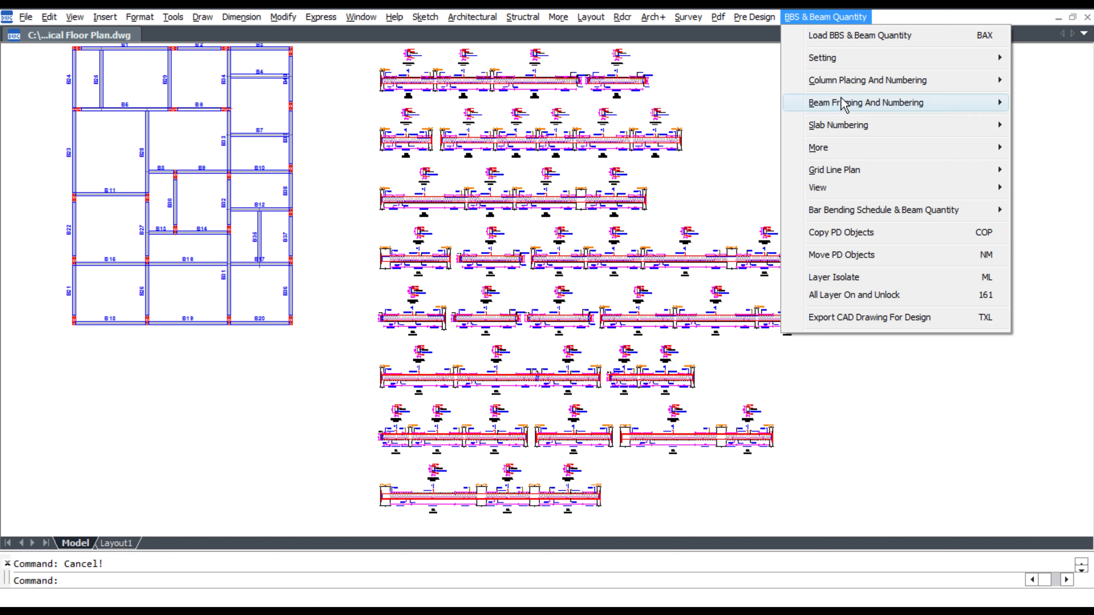
{"action": "mouse_move", "coordinate": [860, 212]}
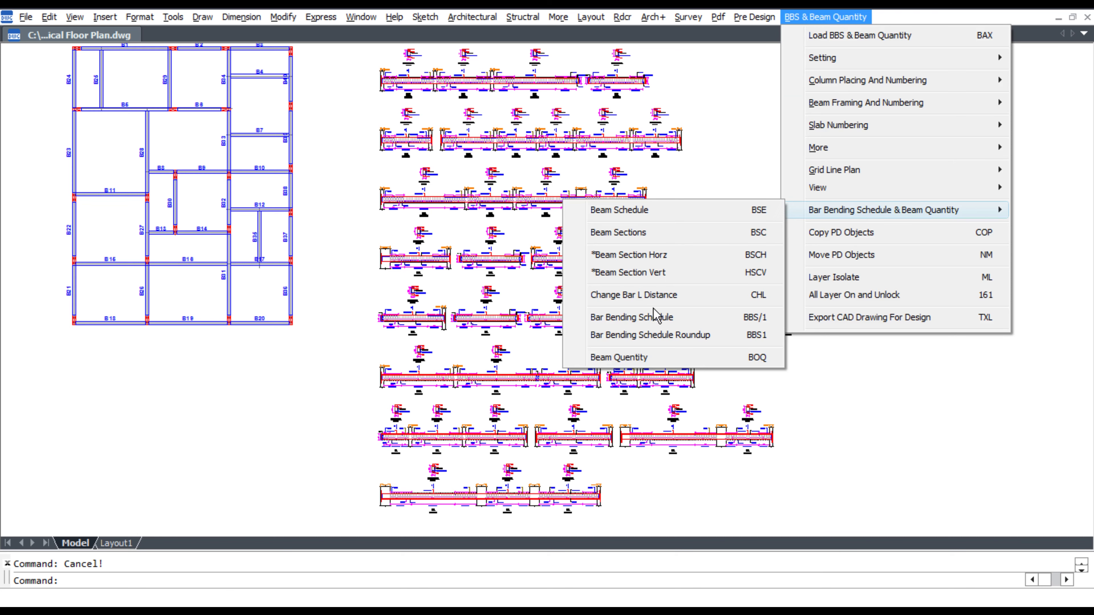
{"action": "left_click", "coordinate": [674, 361]}
{"action": "left_click", "coordinate": [906, 529]}
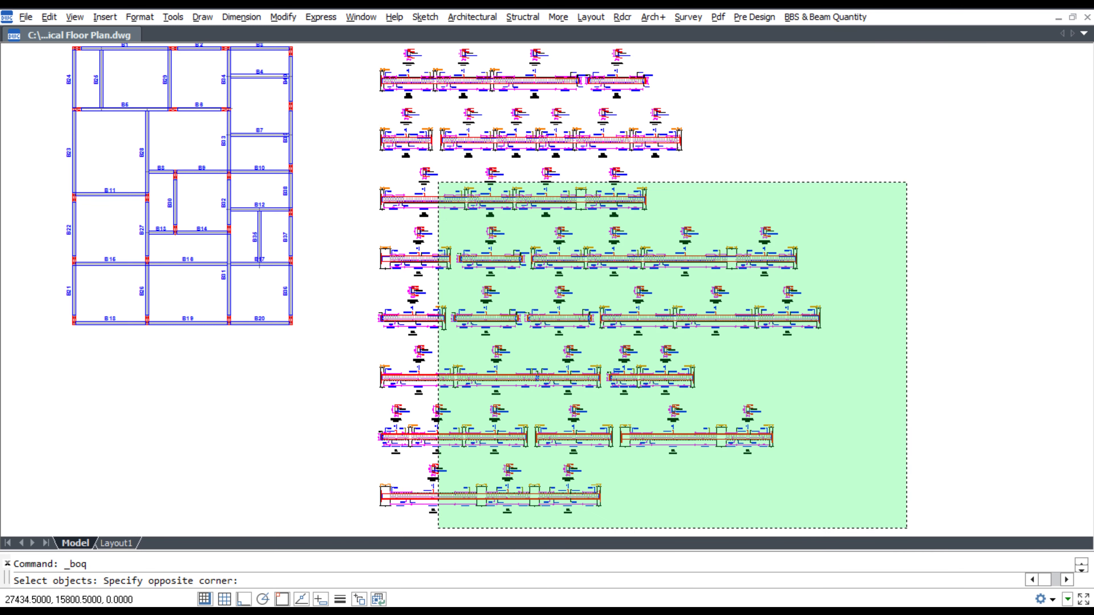
{"action": "left_click", "coordinate": [357, 46]}
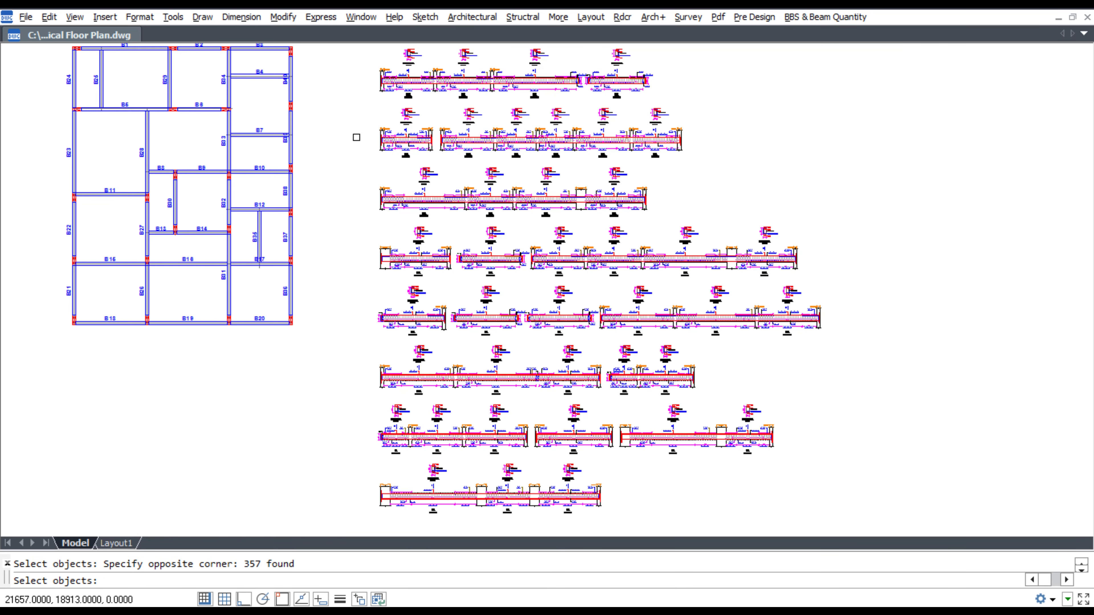
{"action": "key", "text": "Return"}
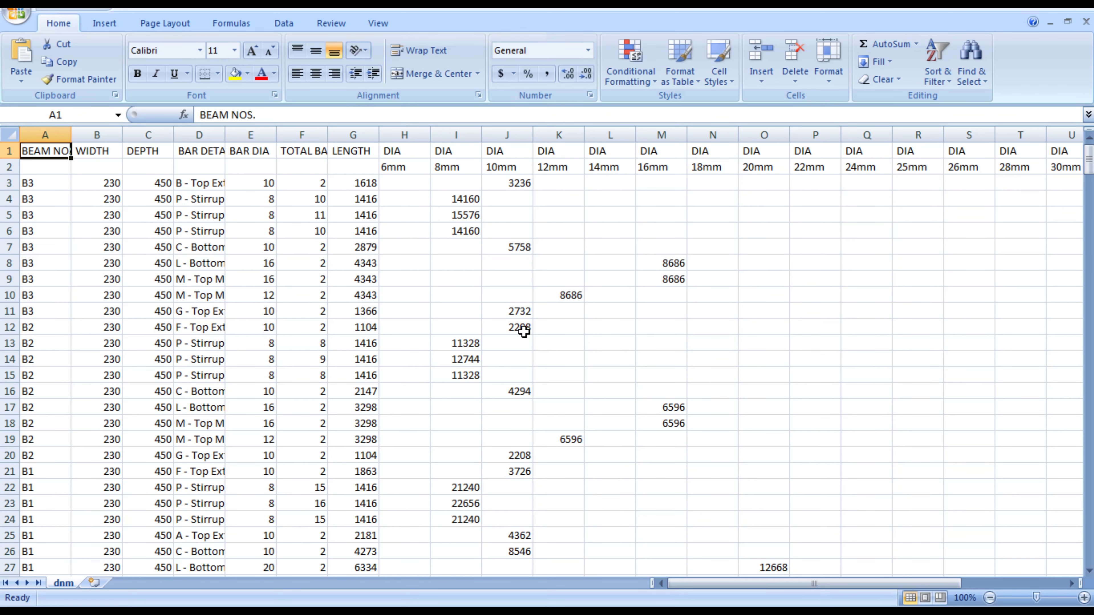
Step: Autofit column D and widen columns I and J to show total weights, e.g. 8mm 664.02 Kg
{"action": "scroll", "coordinate": [561, 346], "scroll_direction": "down", "scroll_amount": 19}
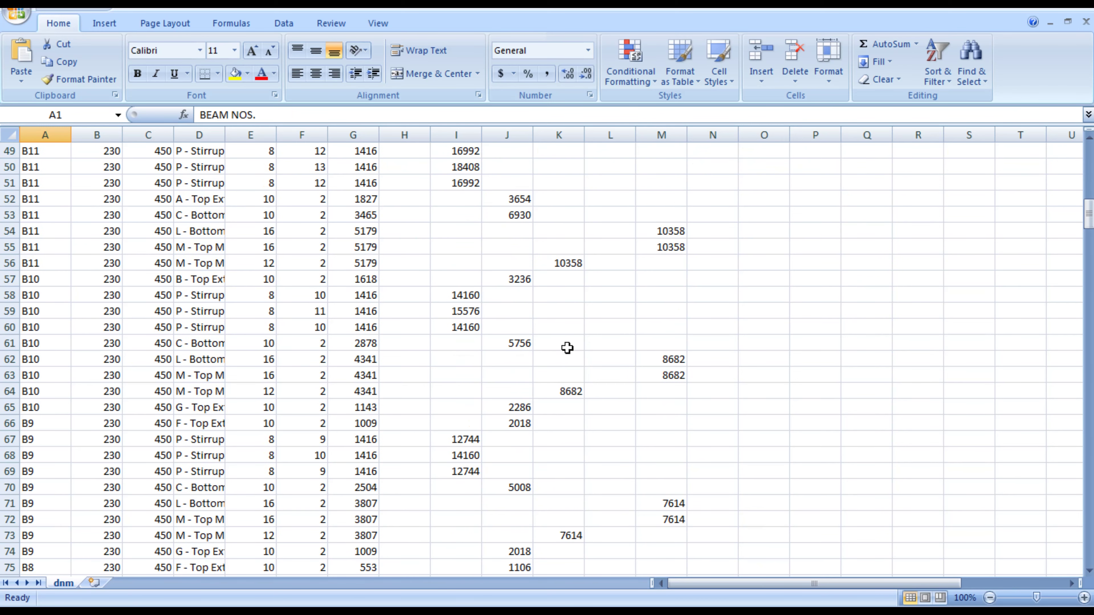
{"action": "scroll", "coordinate": [568, 344], "scroll_direction": "down", "scroll_amount": 20}
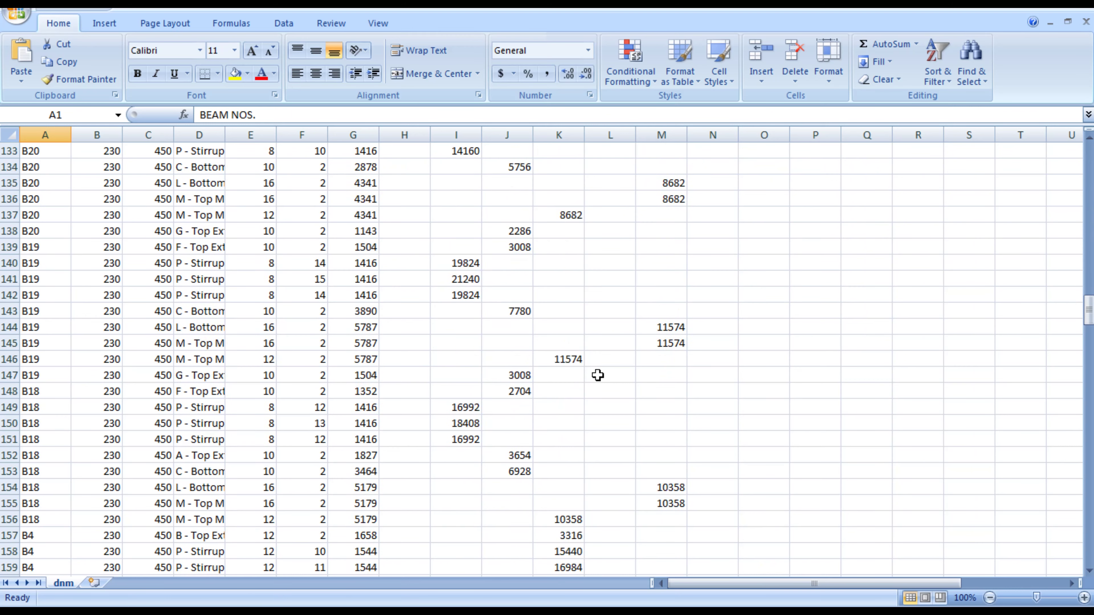
{"action": "scroll", "coordinate": [597, 375], "scroll_direction": "down", "scroll_amount": 20}
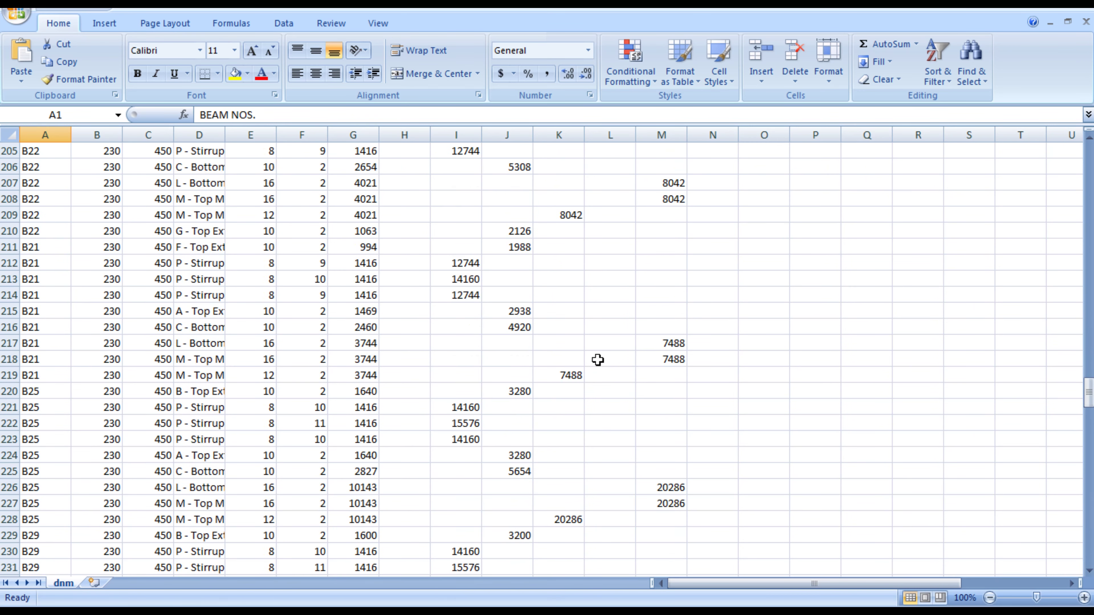
{"action": "double_click", "coordinate": [223, 132]}
{"action": "scroll", "coordinate": [576, 371], "scroll_direction": "down", "scroll_amount": 16}
{"action": "scroll", "coordinate": [590, 386], "scroll_direction": "down", "scroll_amount": 20}
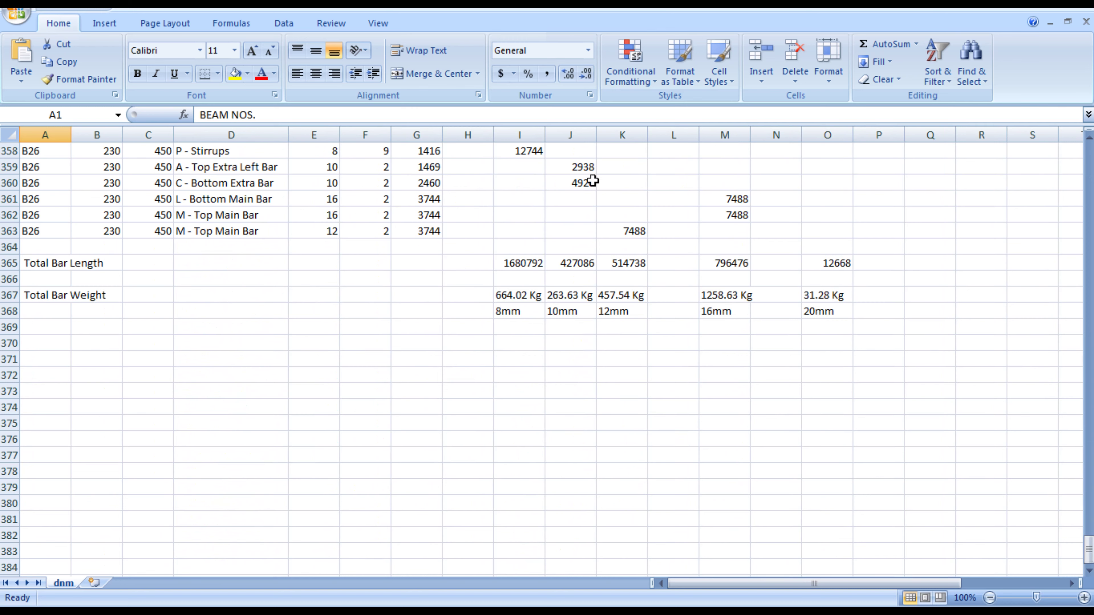
{"action": "left_click_drag", "start_coordinate": [544, 131], "coordinate": [680, 134]}
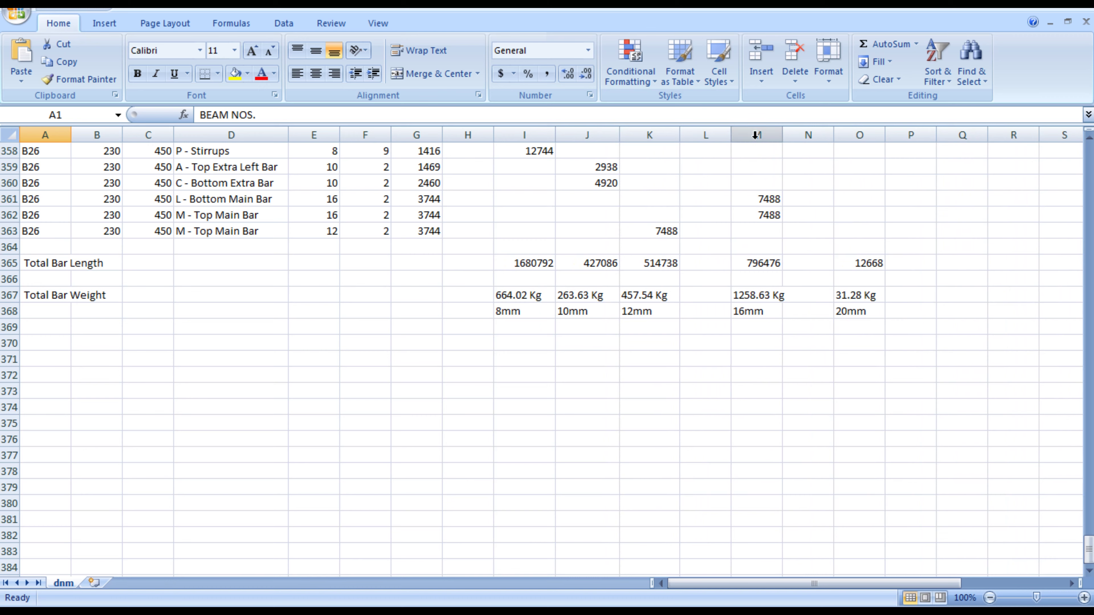